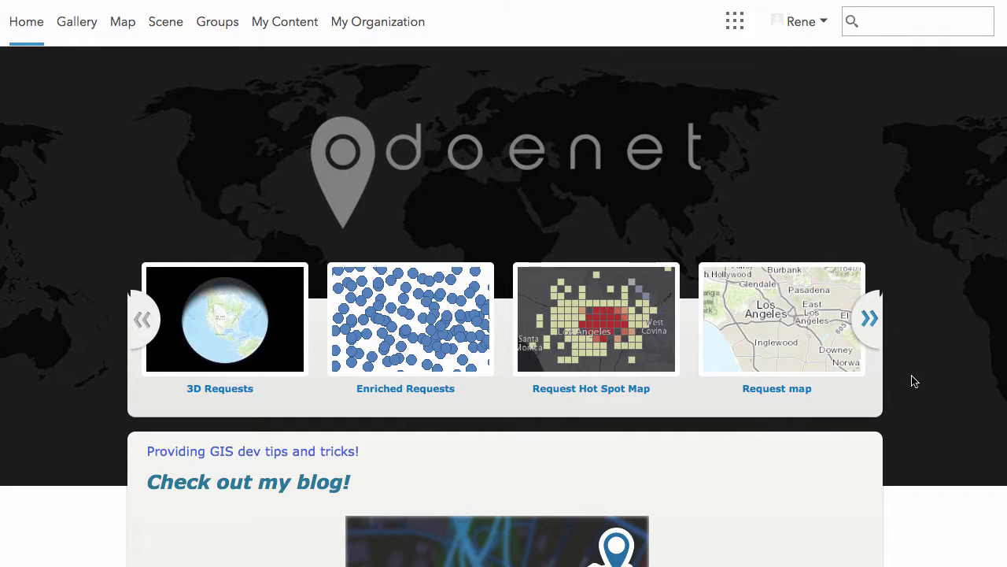
# Review the organization's home page, including the banner, the featured maps carousel, the description and the social links
pyautogui.scroll(-2, 915, 381)
pyautogui.scroll(3, 915, 381)
pyautogui.scroll(-4, 910, 382)
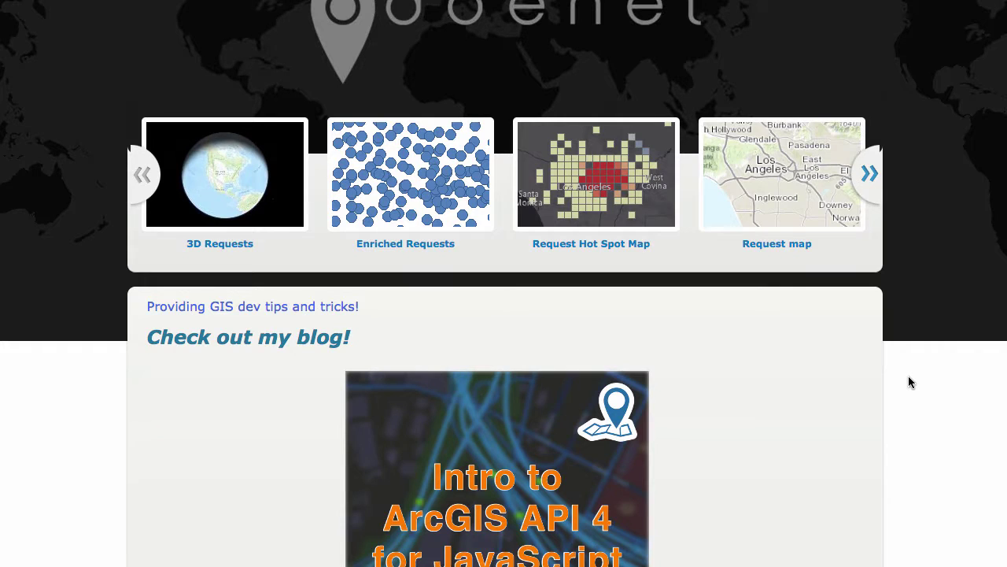
pyautogui.scroll(4, 910, 382)
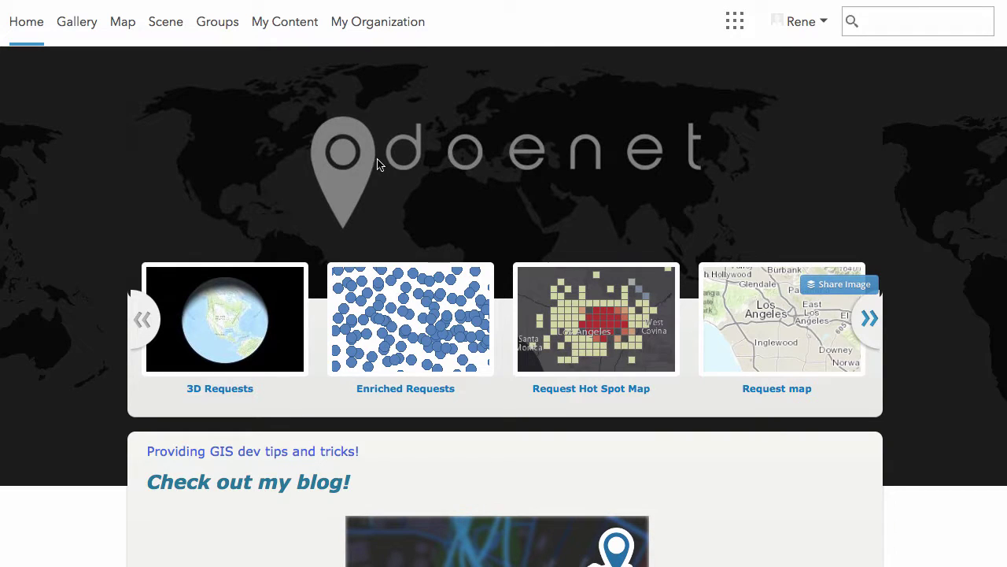
pyautogui.click(874, 334)
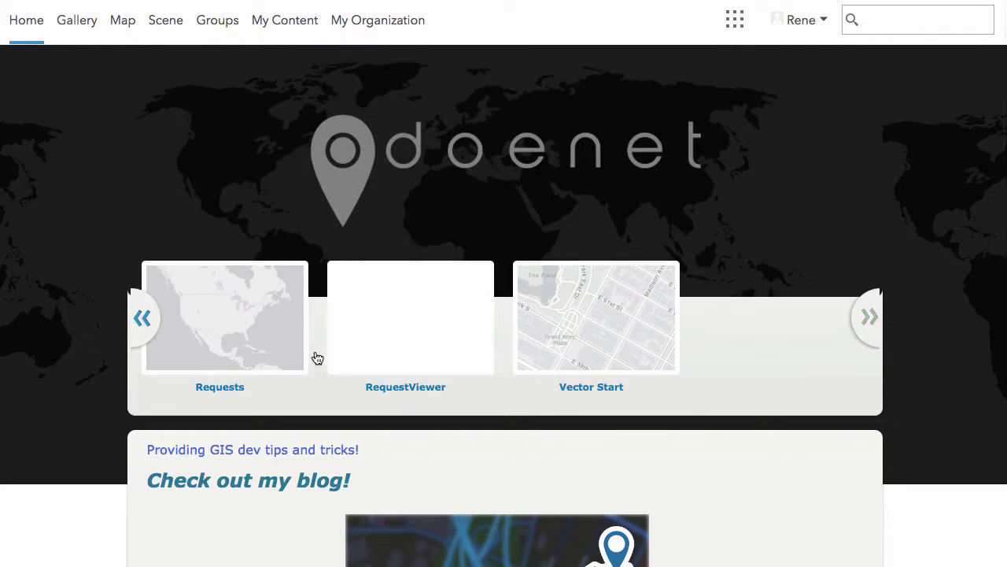
pyautogui.click(143, 321)
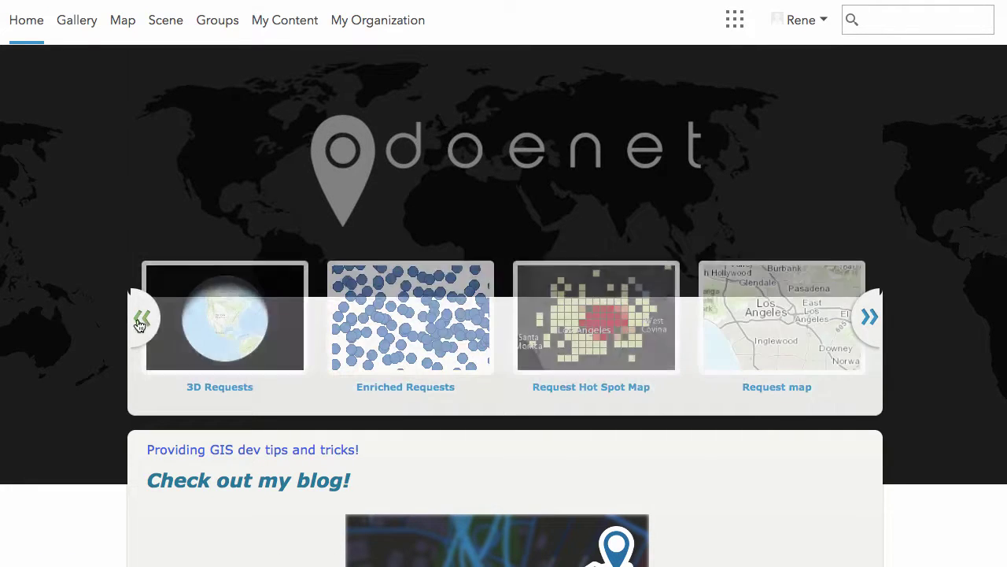
pyautogui.scroll(-5, 900, 367)
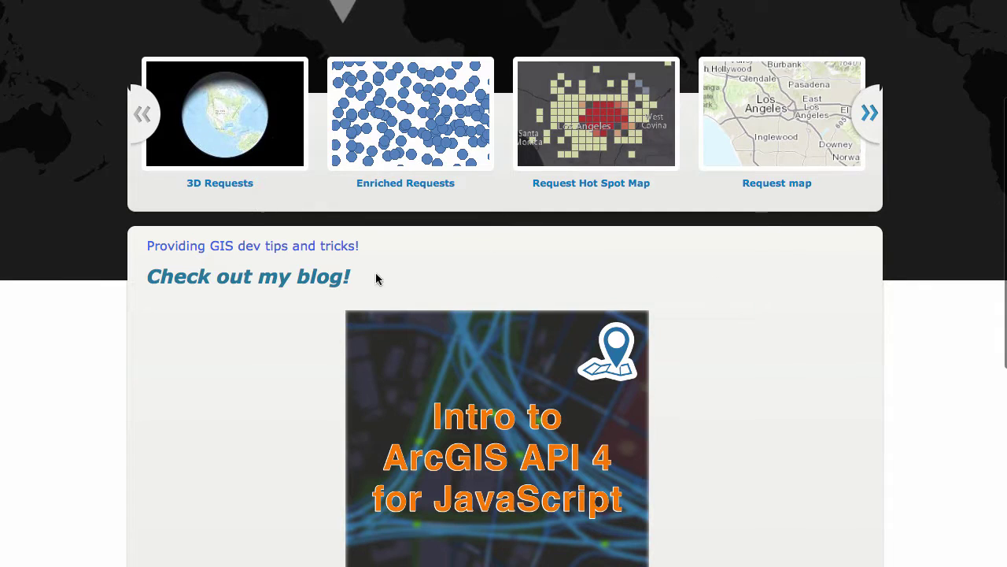
pyautogui.scroll(-5, 913, 326)
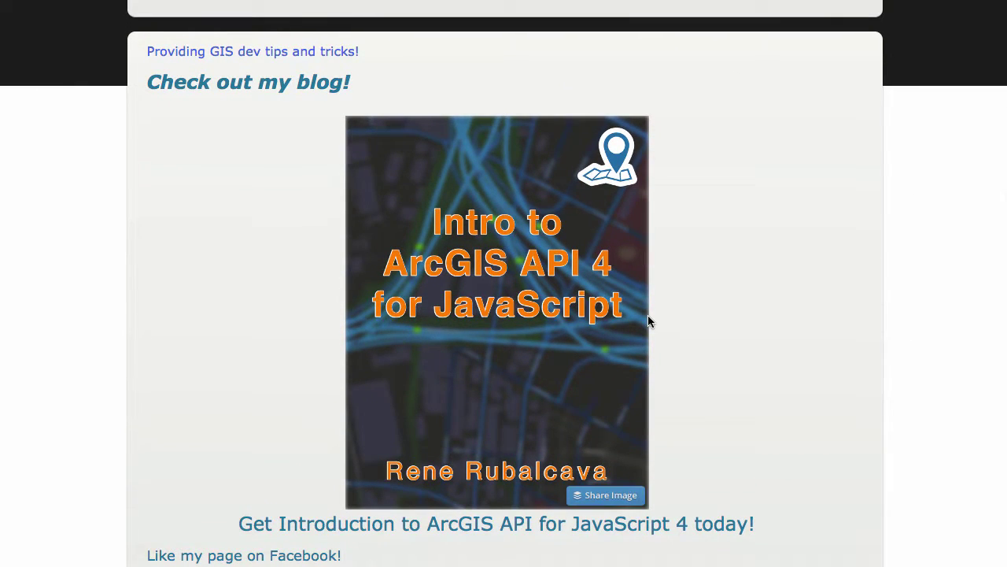
pyautogui.scroll(-5, 734, 322)
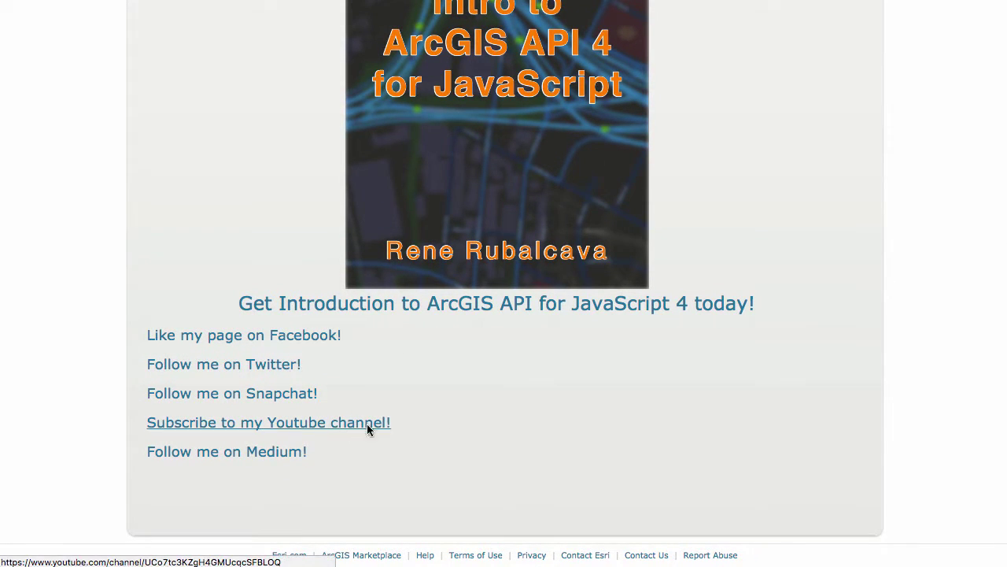
pyautogui.scroll(15, 705, 391)
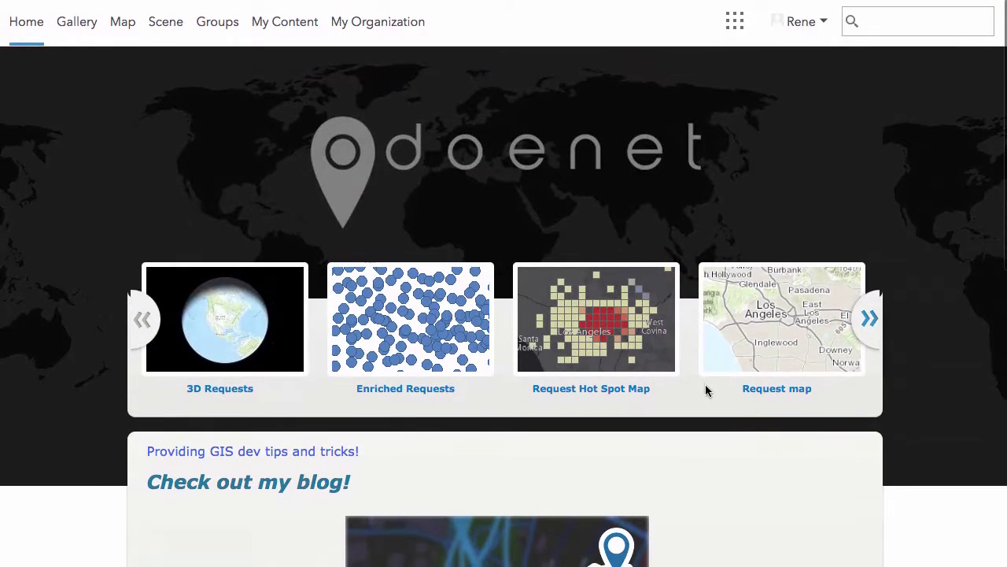
# Open the organization's settings for editing at the General section
pyautogui.click(378, 22)
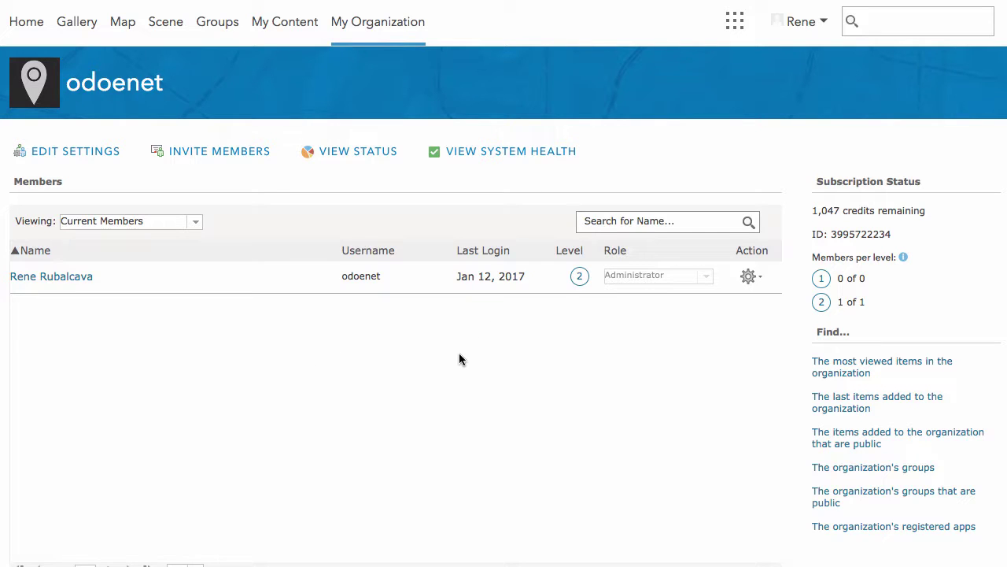
pyautogui.click(67, 156)
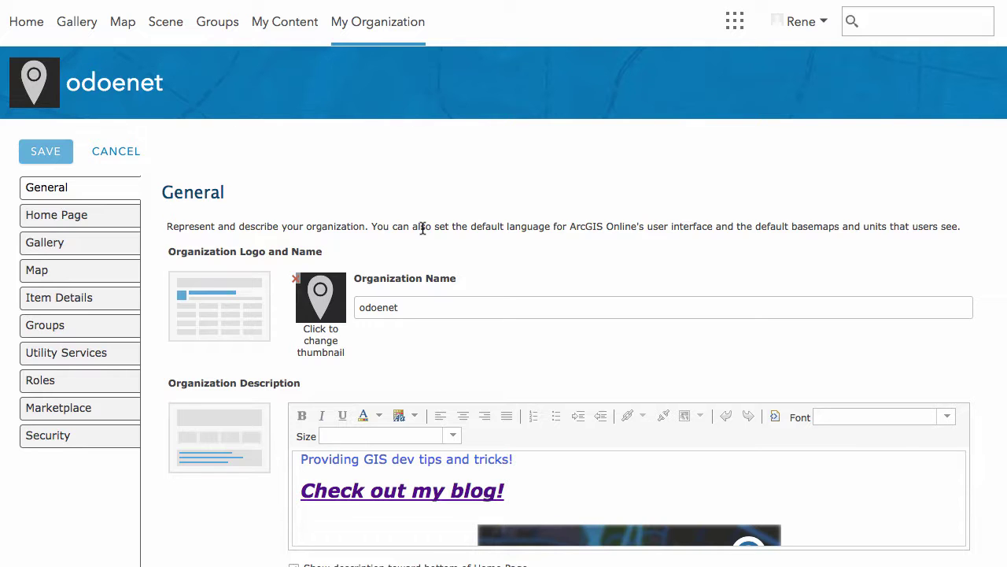
pyautogui.scroll(-2, 425, 228)
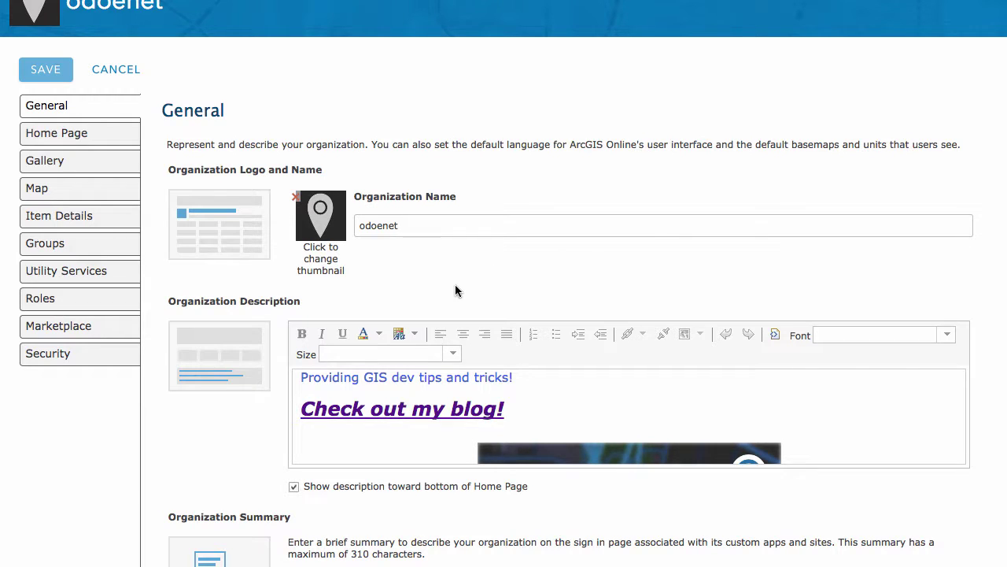
# Examine the formatted Organization Description content and its home page display option in the General settings
pyautogui.click(892, 410)
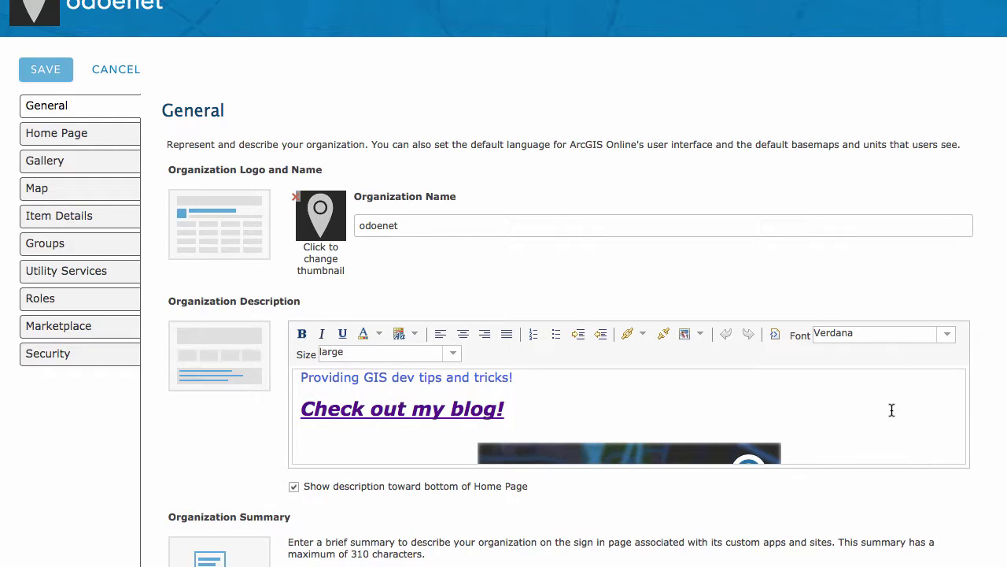
pyautogui.scroll(-3, 893, 409)
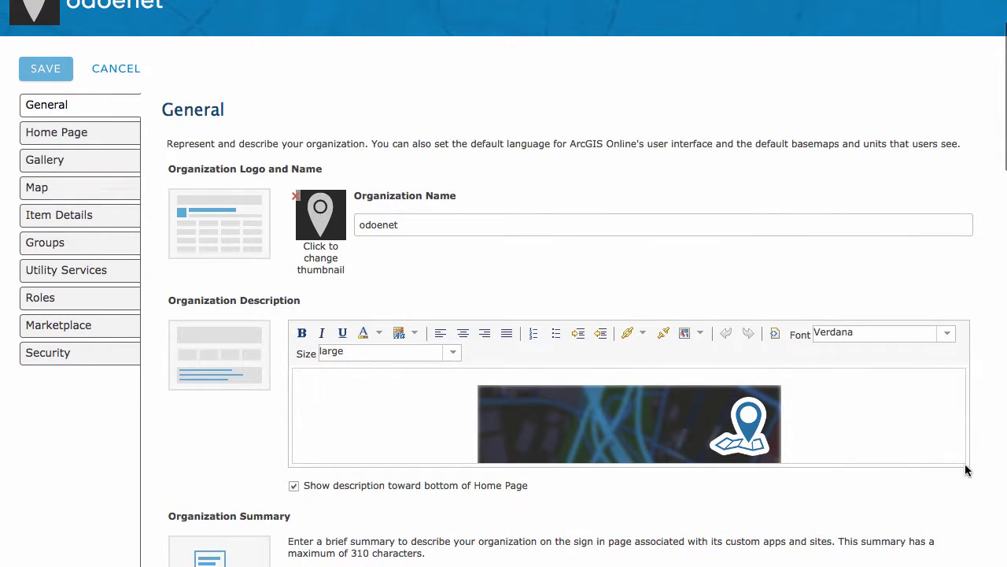
pyautogui.scroll(-3, 940, 448)
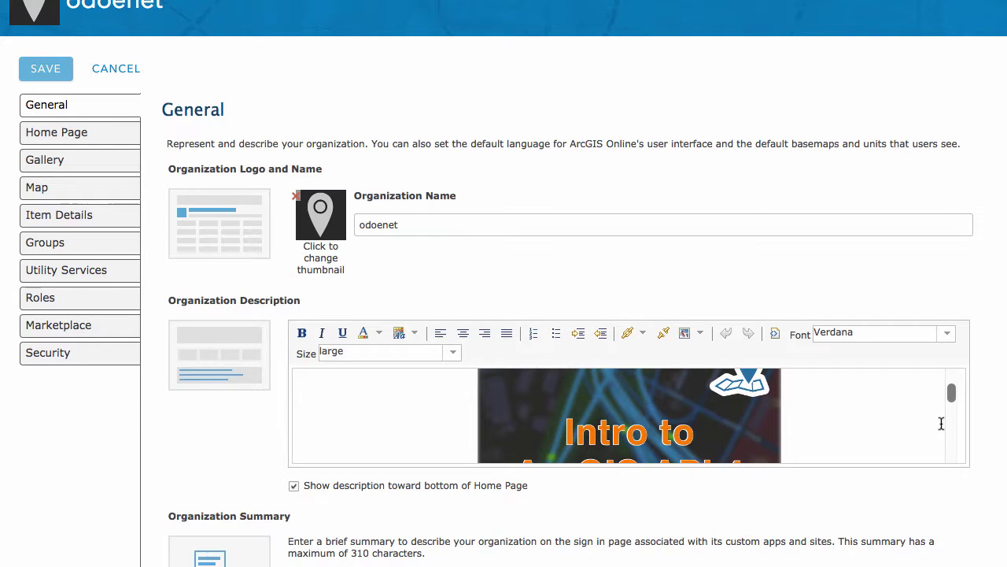
pyautogui.scroll(-3, 984, 393)
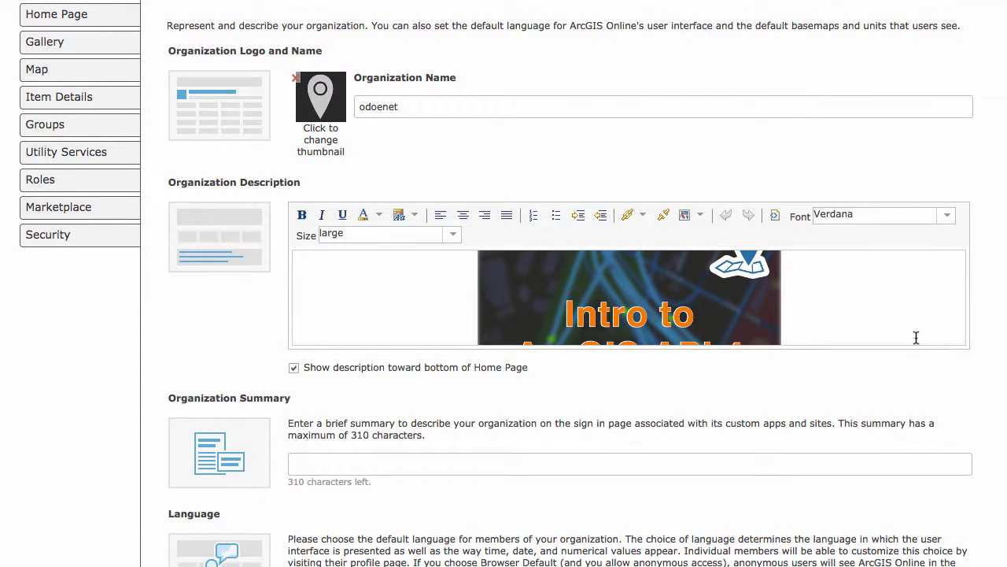
pyautogui.scroll(5, 913, 331)
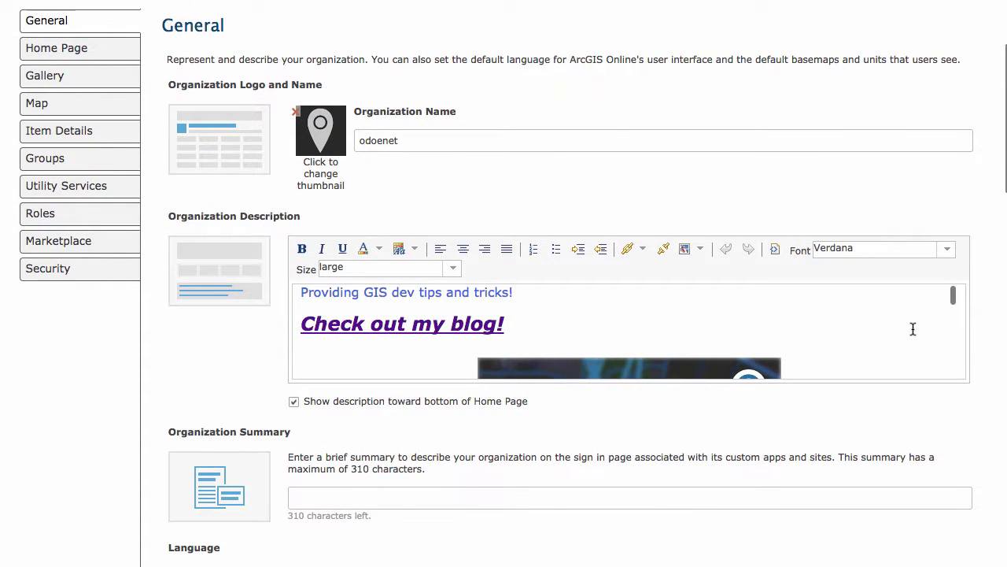
pyautogui.scroll(-1, 911, 329)
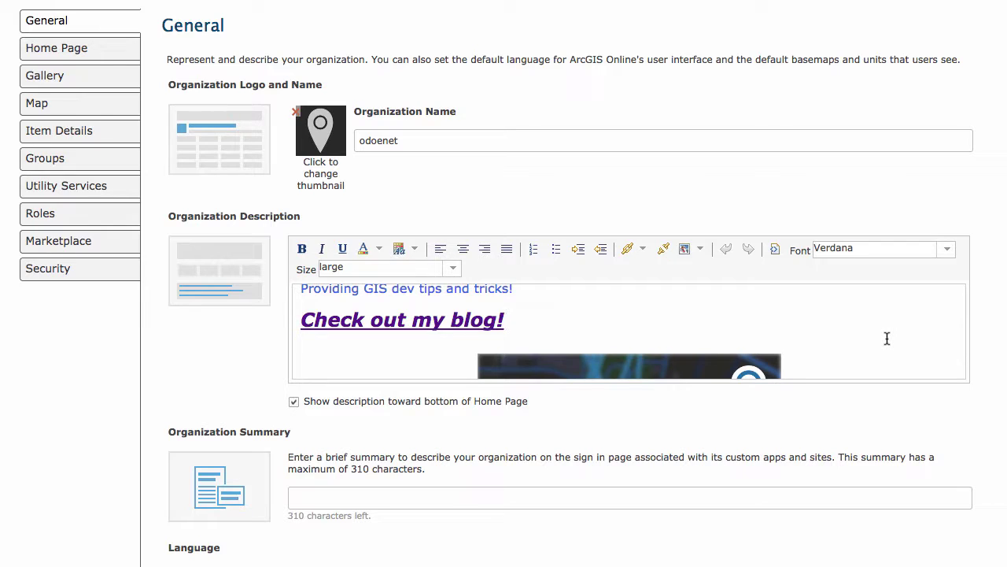
pyautogui.scroll(1, 887, 338)
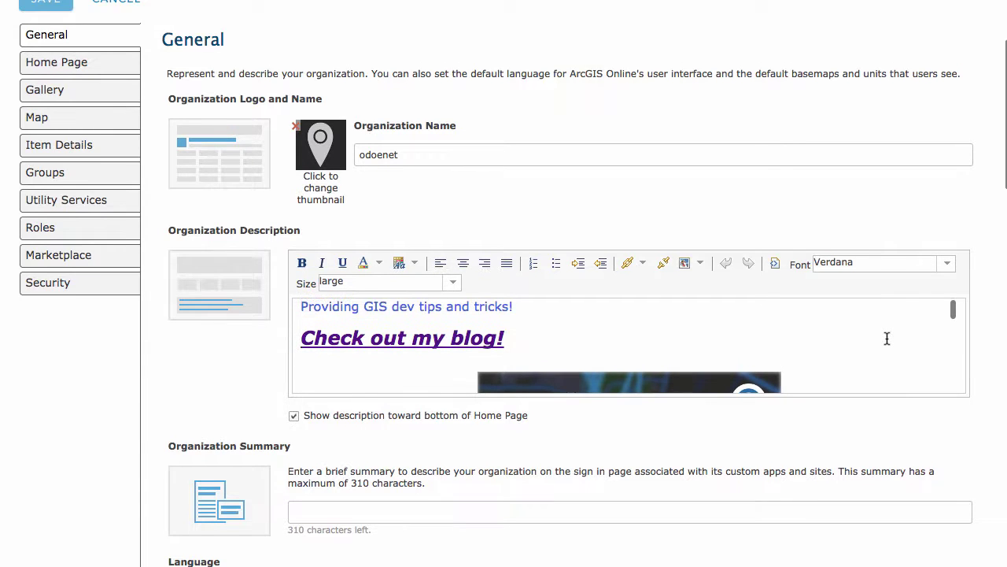
# Inspect the URL and description of the book cover image in the Organization Description, leaving its properties without changes
pyautogui.scroll(-1, 849, 348)
pyautogui.scroll(-1, 849, 349)
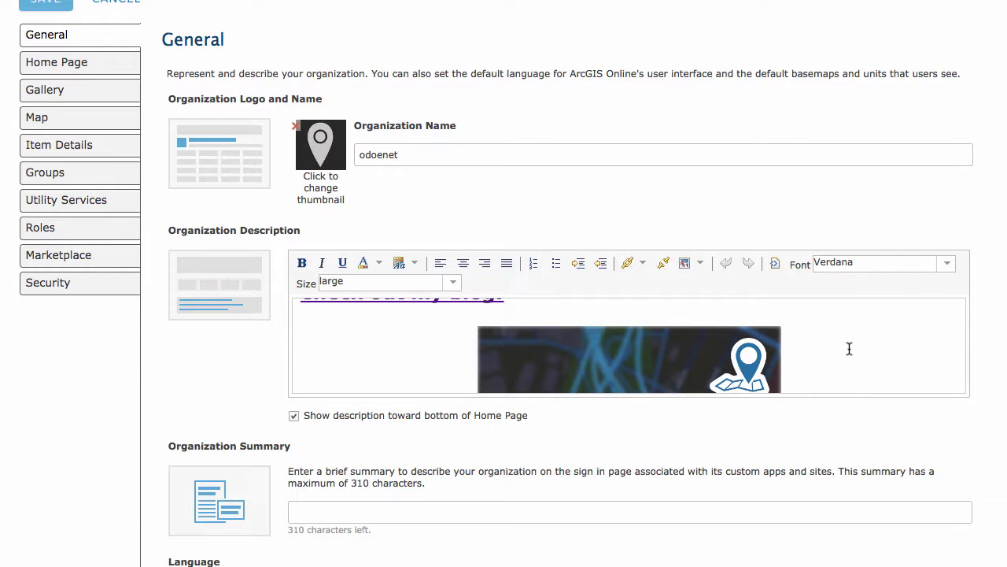
pyautogui.scroll(-5, 849, 348)
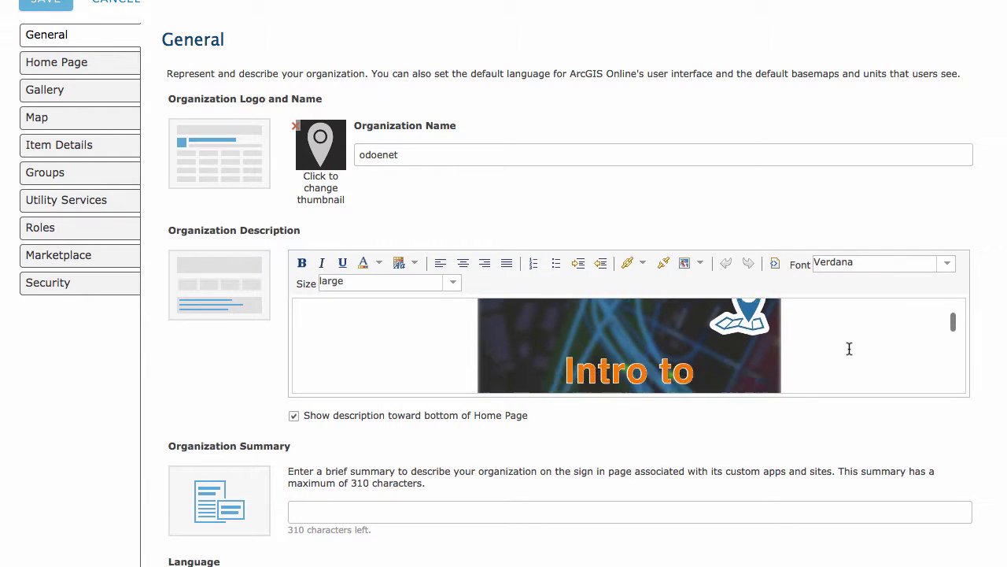
pyautogui.click(738, 353)
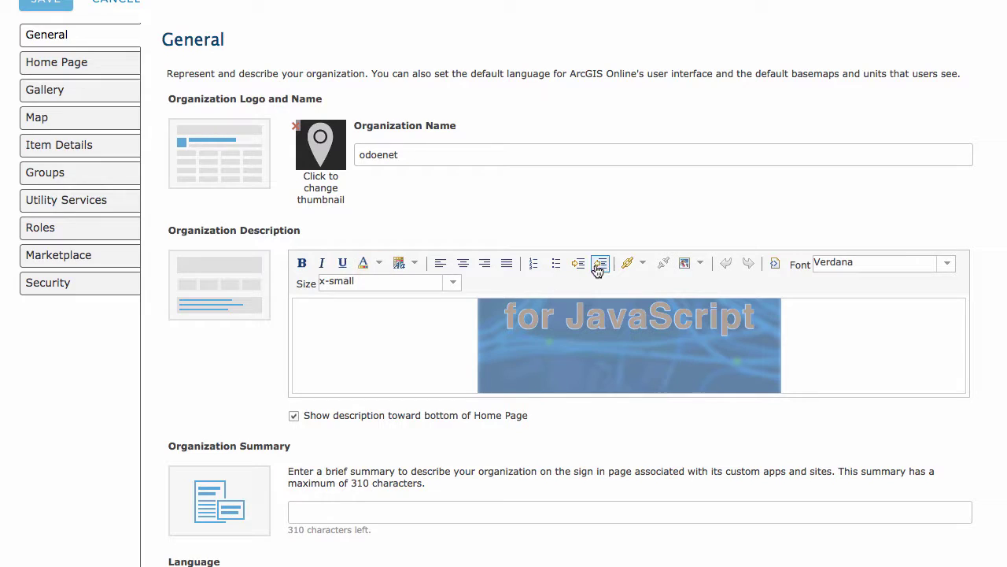
pyautogui.click(685, 263)
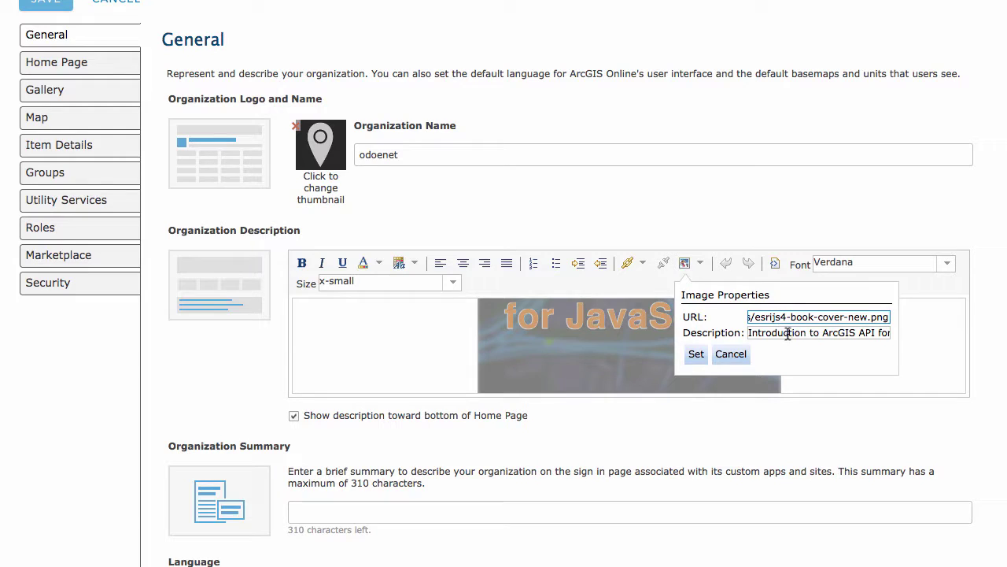
pyautogui.click(740, 354)
# Inspect the link properties of the "Get Introduction to ArcGIS API for JavaScript 4 today!" line, then dismiss them without changes
pyautogui.scroll(-5, 857, 362)
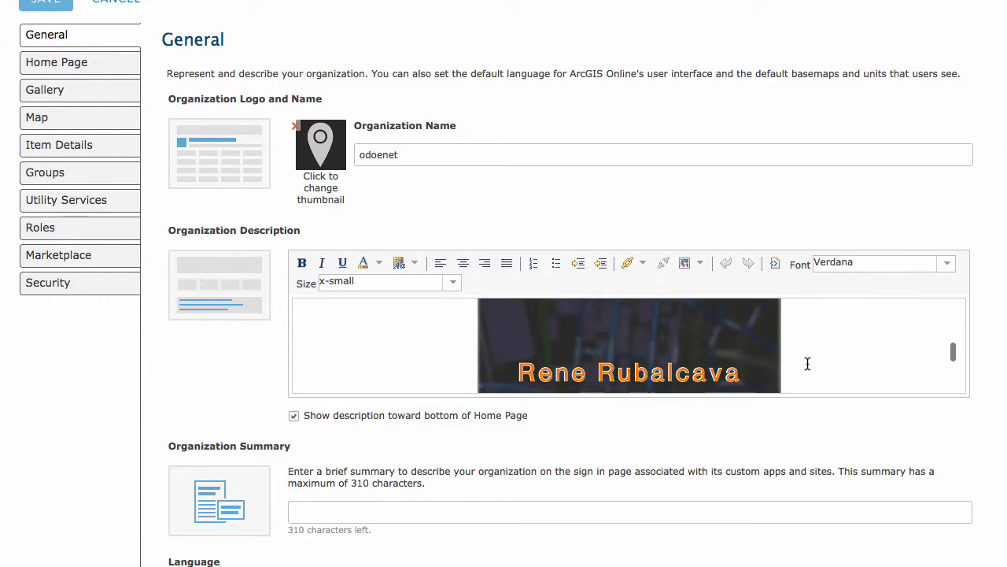
pyautogui.click(647, 312)
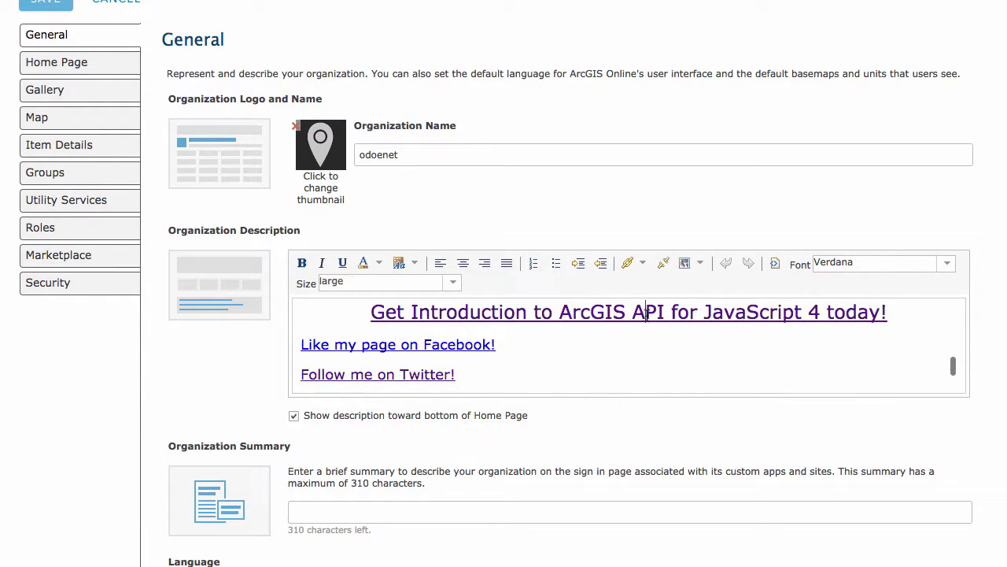
pyautogui.tripleClick(697, 314)
pyautogui.click(628, 263)
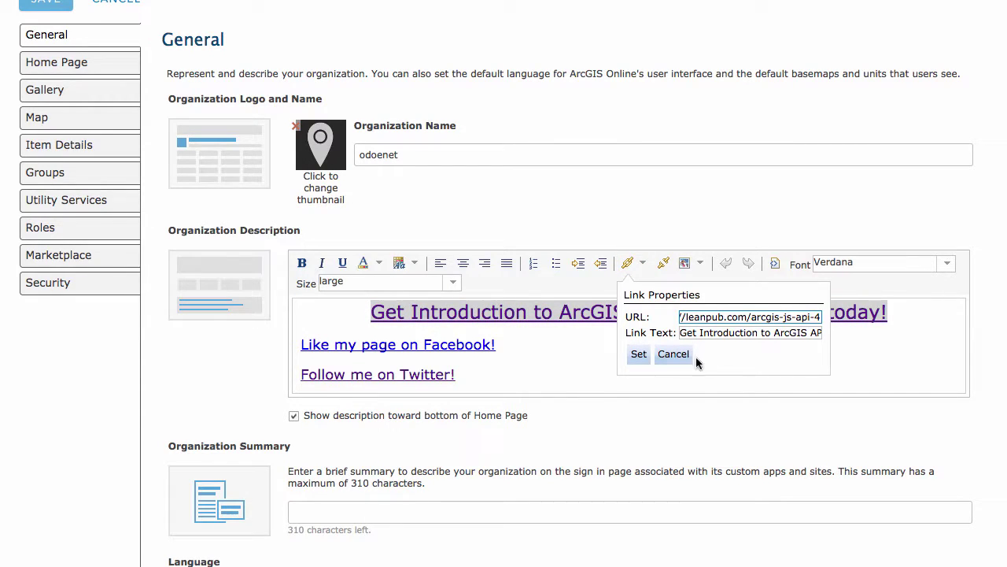
pyautogui.click(674, 355)
pyautogui.click(627, 364)
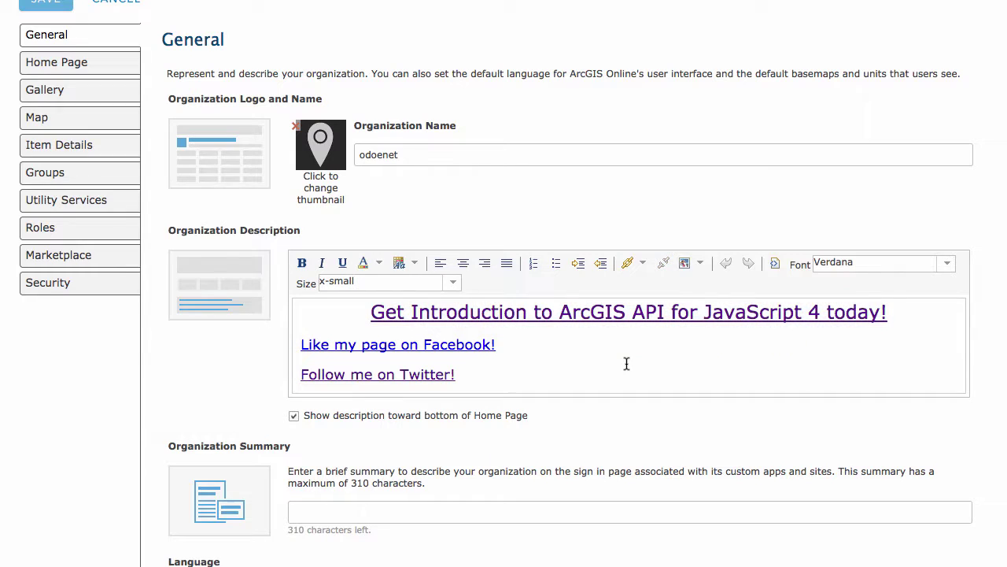
# Look through the social media links below the book link and return to the start of the Organization Description
pyautogui.scroll(-1, 626, 363)
pyautogui.scroll(-3, 450, 354)
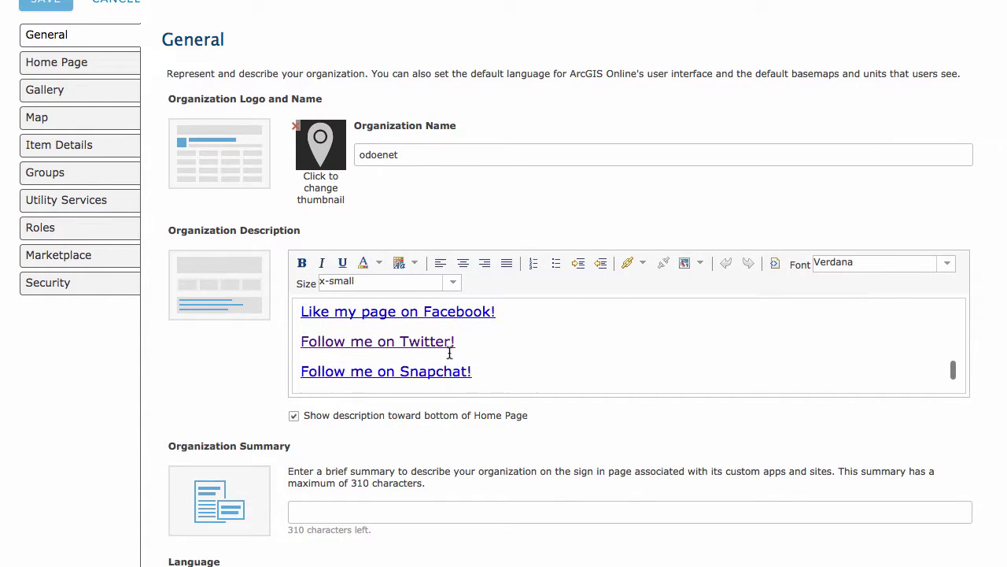
pyautogui.scroll(-2, 449, 353)
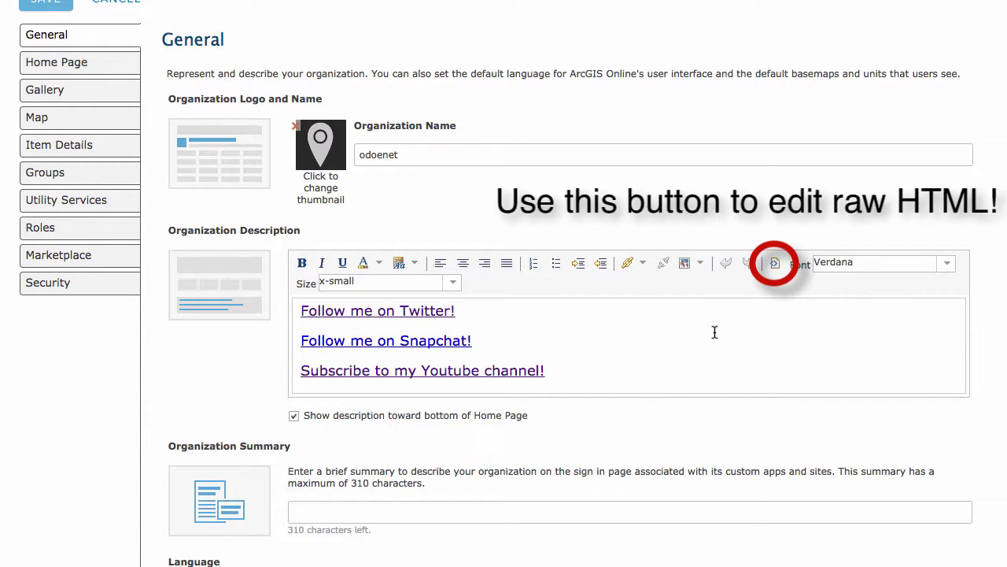
pyautogui.scroll(-5, 562, 360)
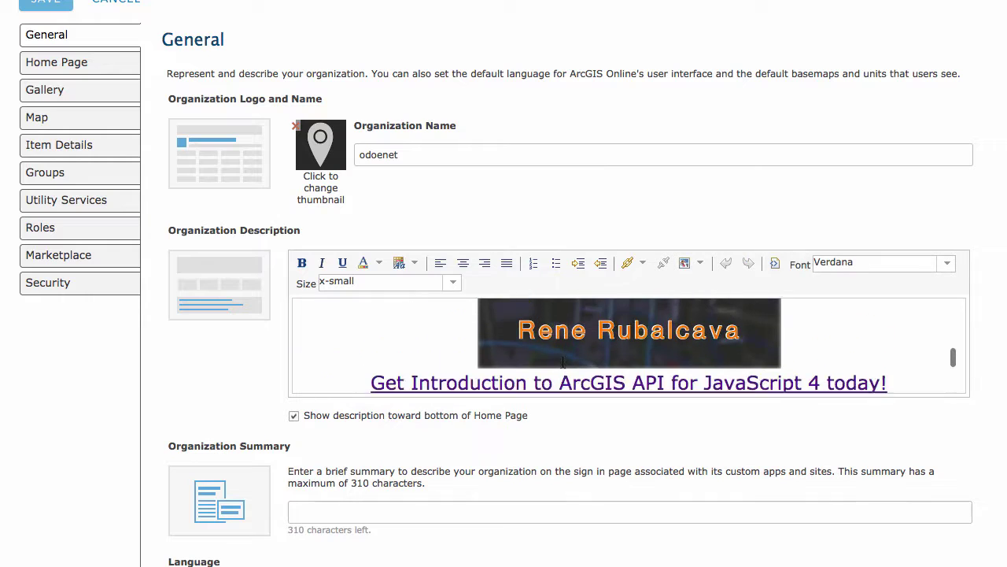
pyautogui.scroll(8, 857, 356)
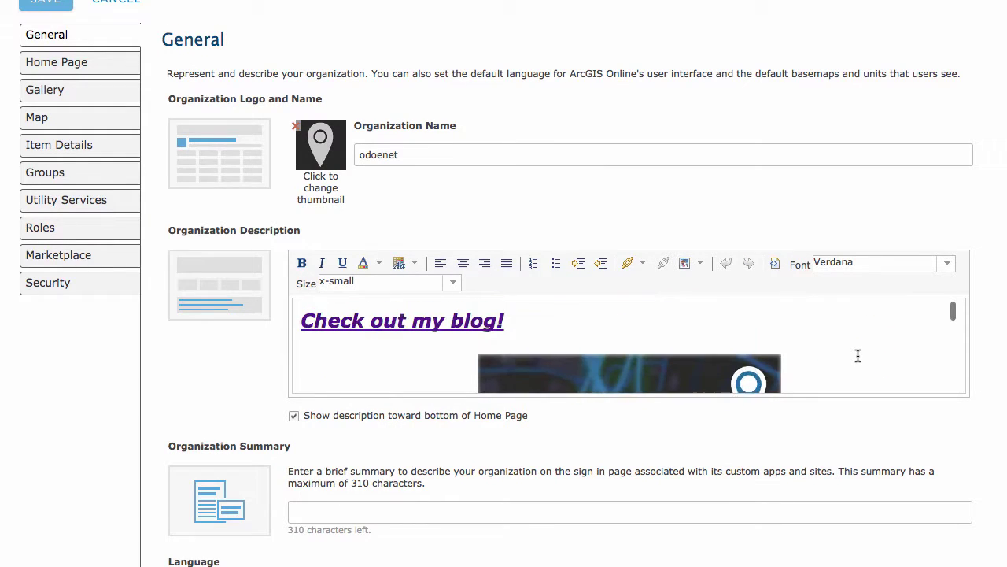
# Review the organization's summary and available default languages, and examine the Region and Organization Short Name settings
pyautogui.scroll(-8, 909, 352)
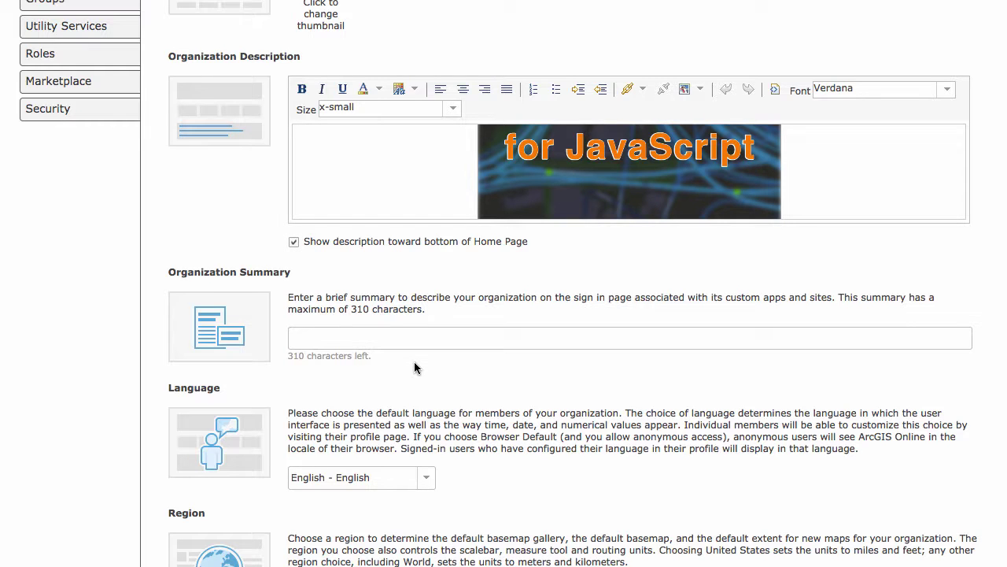
pyautogui.scroll(-3, 416, 304)
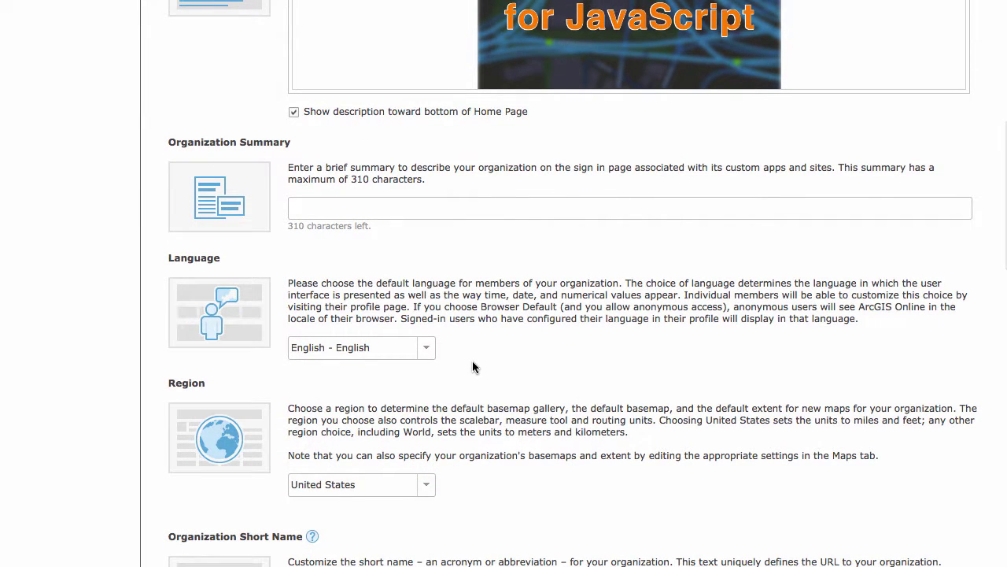
pyautogui.click(427, 350)
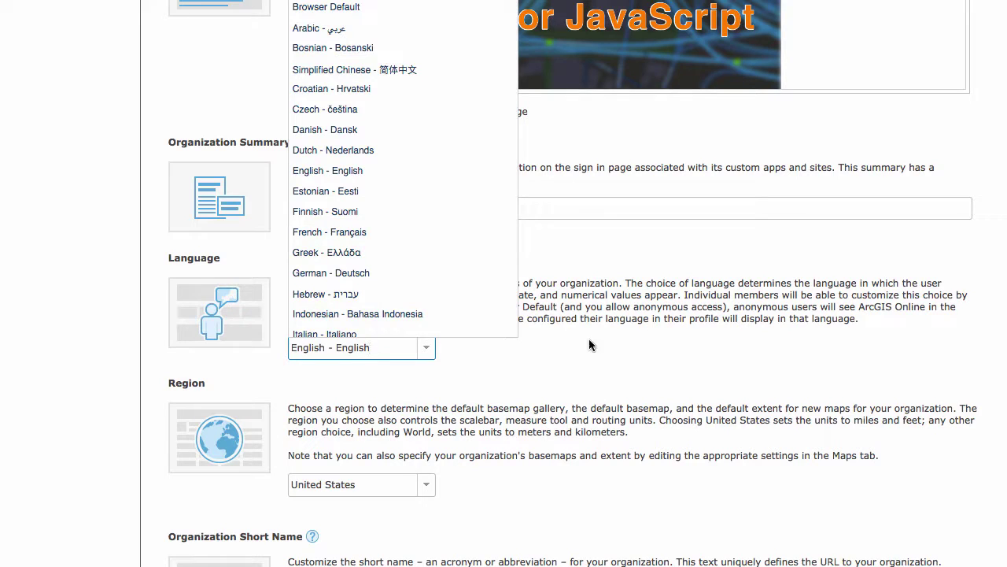
pyautogui.click(723, 361)
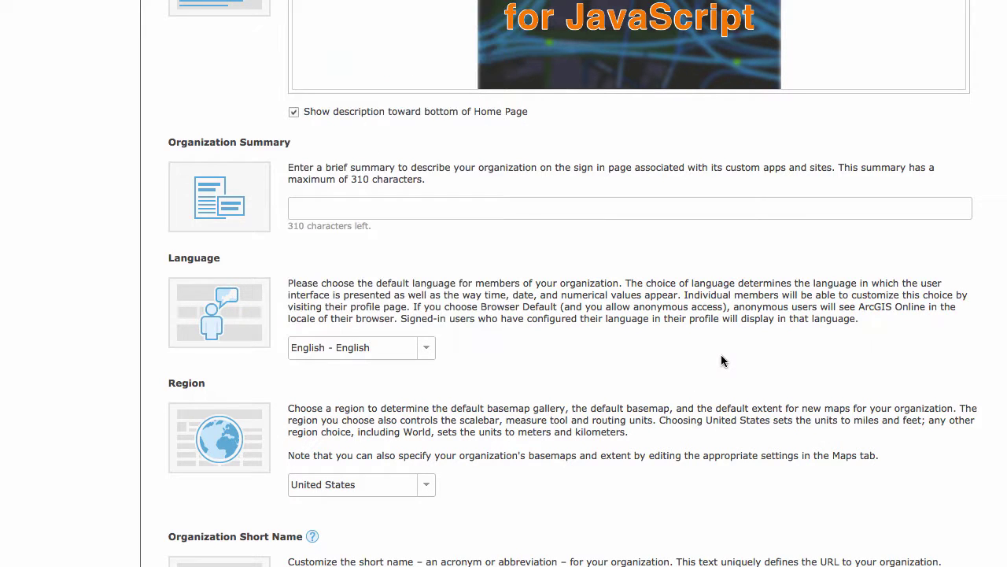
pyautogui.scroll(-4, 551, 354)
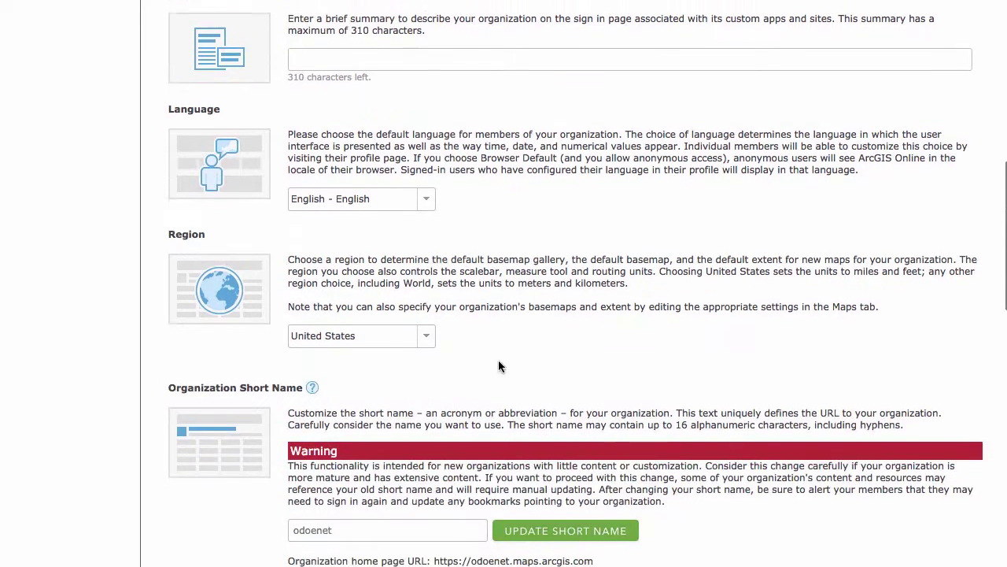
# Review the Organization Short Name settings and check the Contact Us link's URL without changing it
pyautogui.scroll(-7, 803, 341)
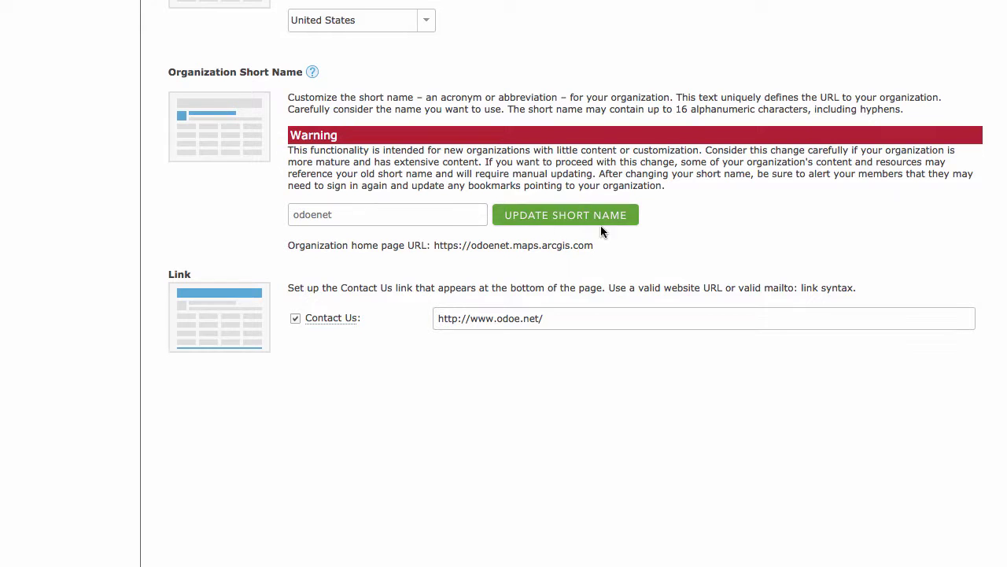
pyautogui.scroll(5, 781, 224)
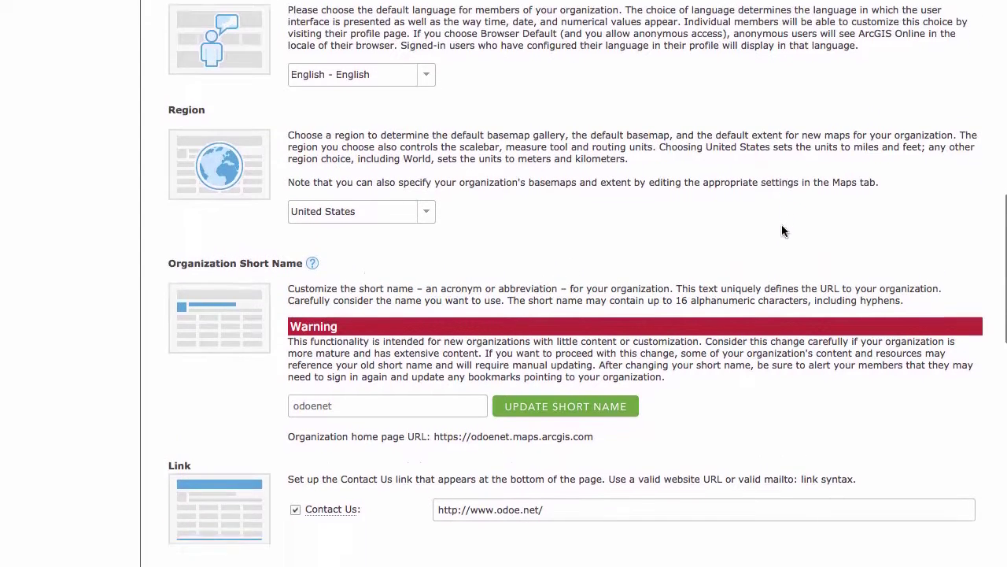
pyautogui.scroll(-3, 781, 224)
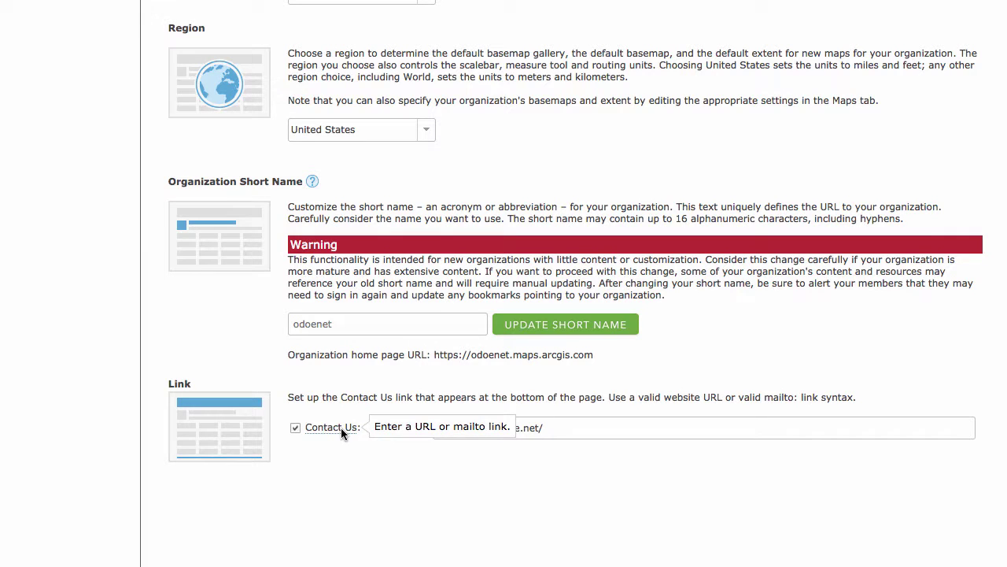
pyautogui.click(583, 427)
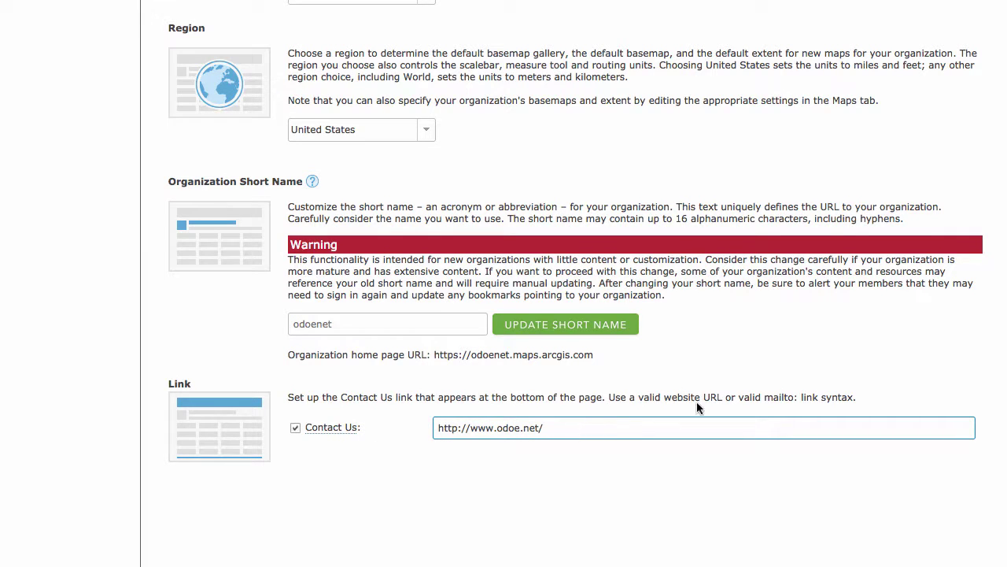
pyautogui.click(735, 399)
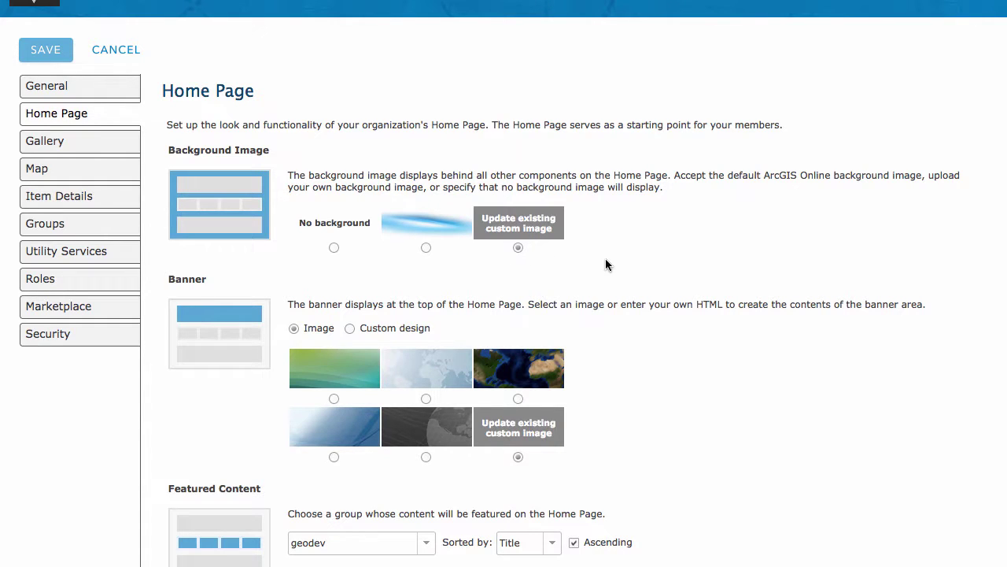
# Review the Home Page background image and banner settings, and look through the groups available for Featured Content
pyautogui.scroll(-5, 622, 262)
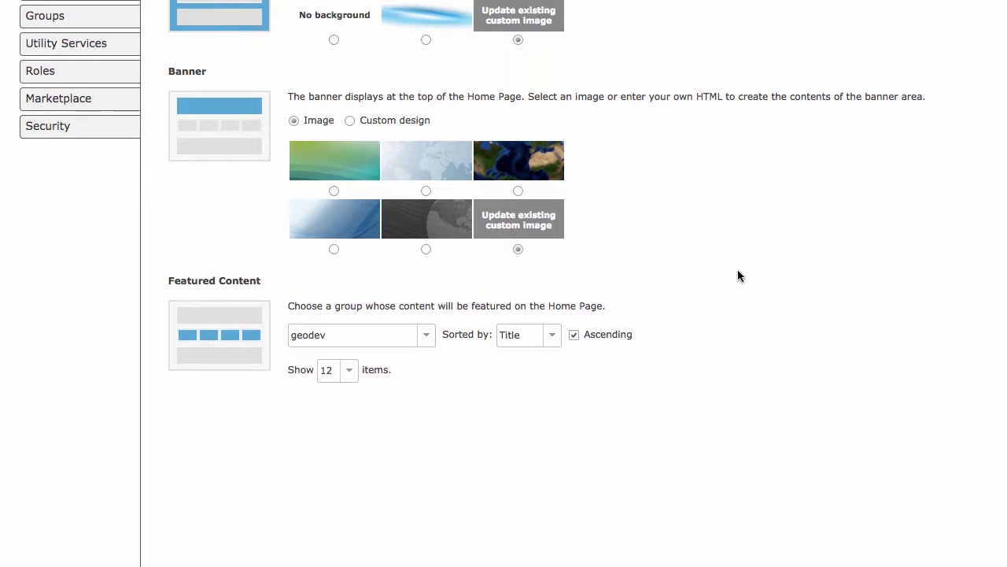
pyautogui.scroll(5, 738, 276)
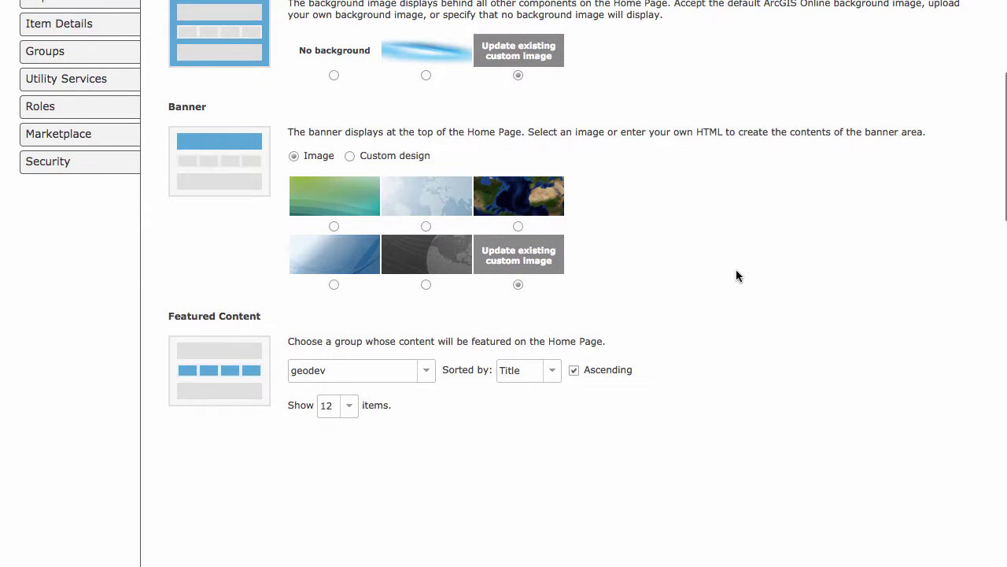
pyautogui.scroll(-5, 788, 363)
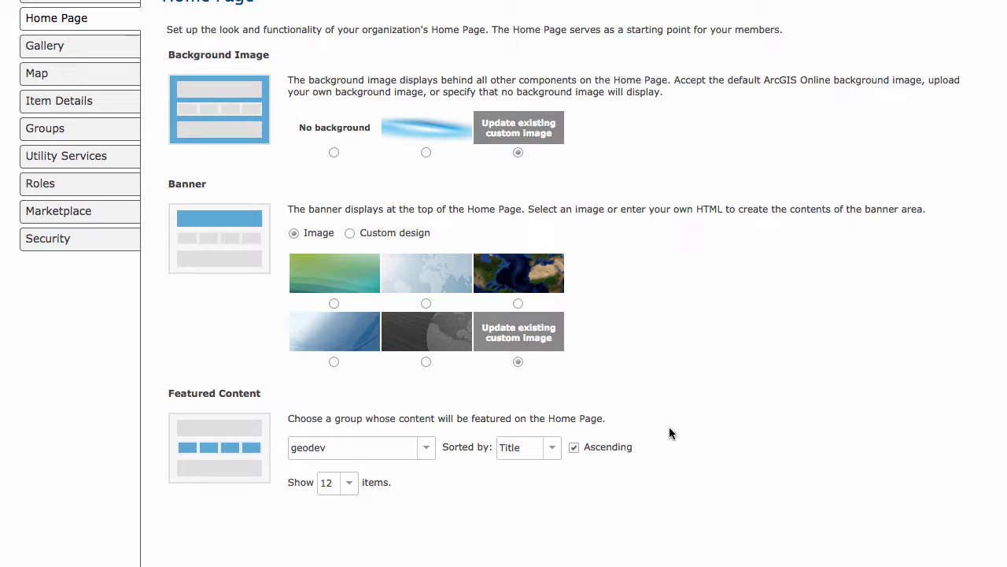
pyautogui.click(426, 451)
pyautogui.click(427, 453)
pyautogui.click(814, 409)
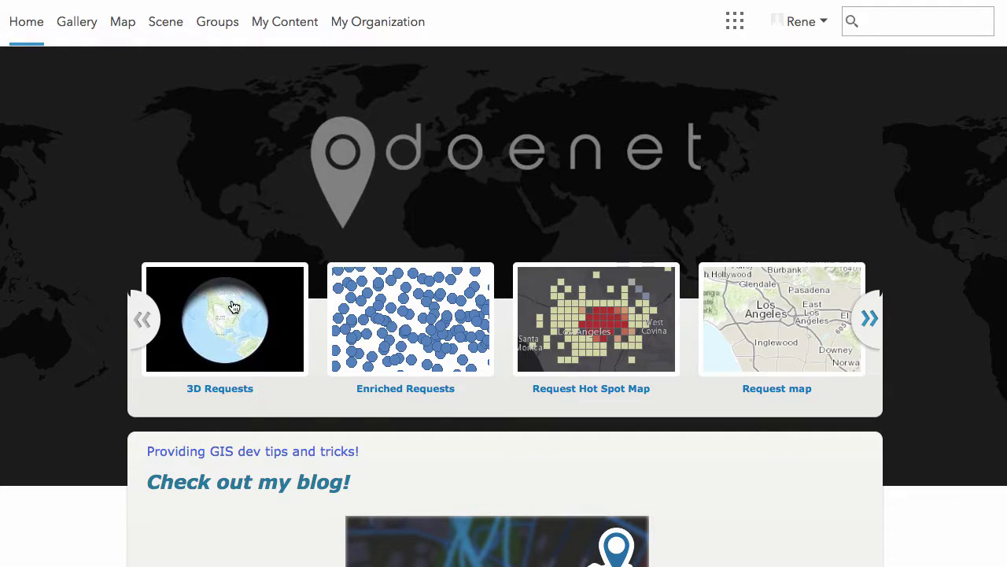
# Page forward and back through the featured items on the organization's home page, and return to the Home Page settings
pyautogui.click(868, 318)
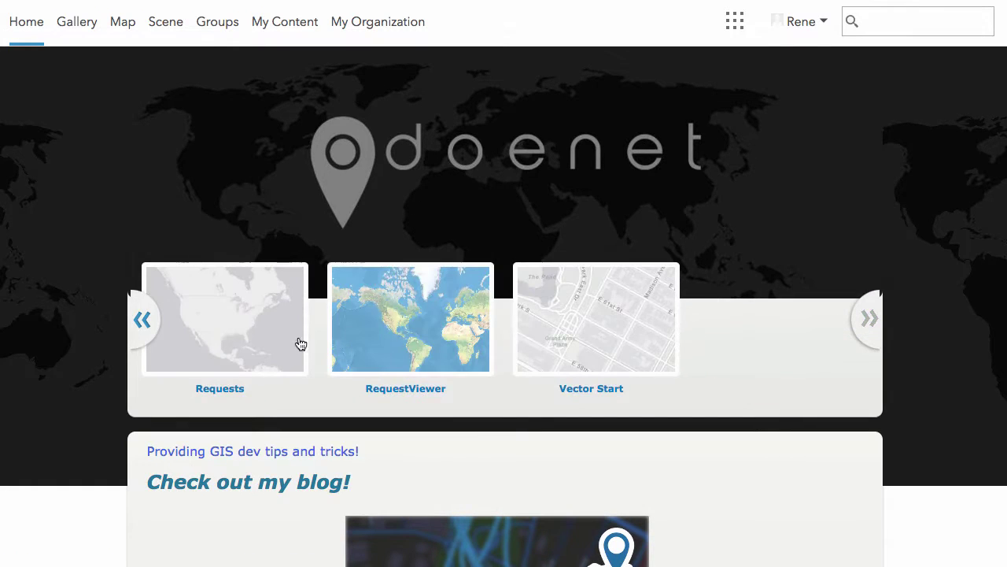
pyautogui.click(142, 323)
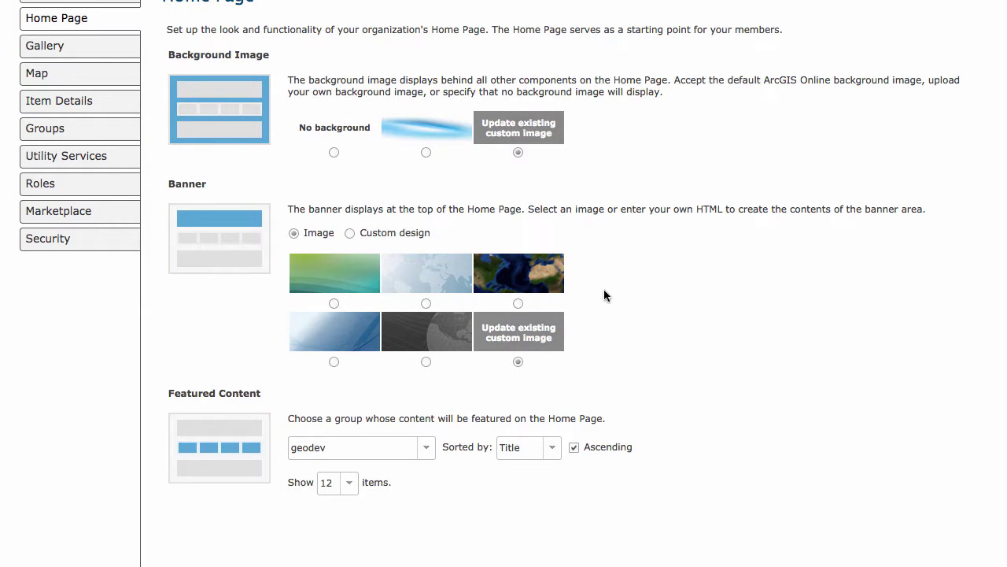
pyautogui.scroll(5, 604, 295)
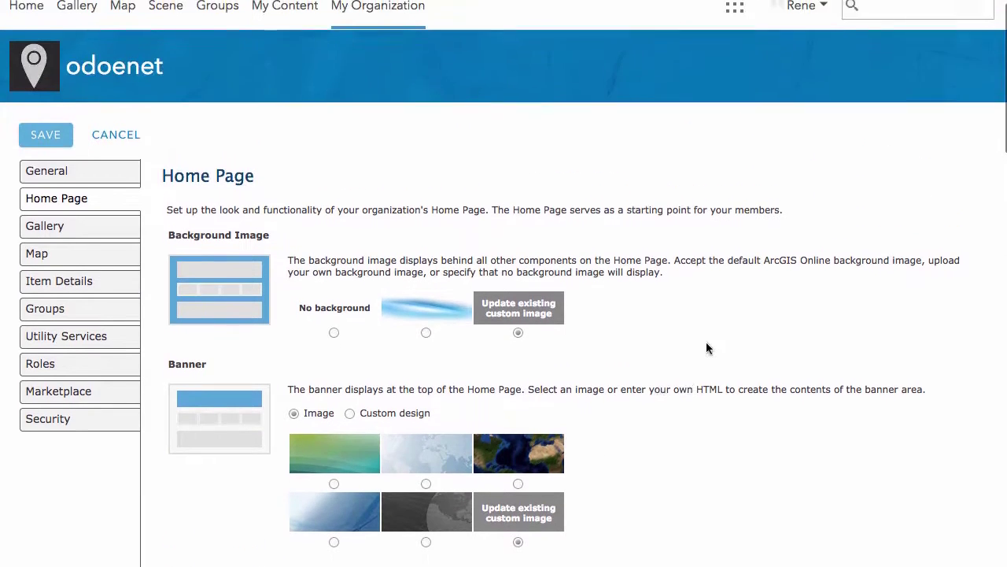
# Show the Gallery settings and open the organization's Gallery page in a new browser tab
pyautogui.click(63, 244)
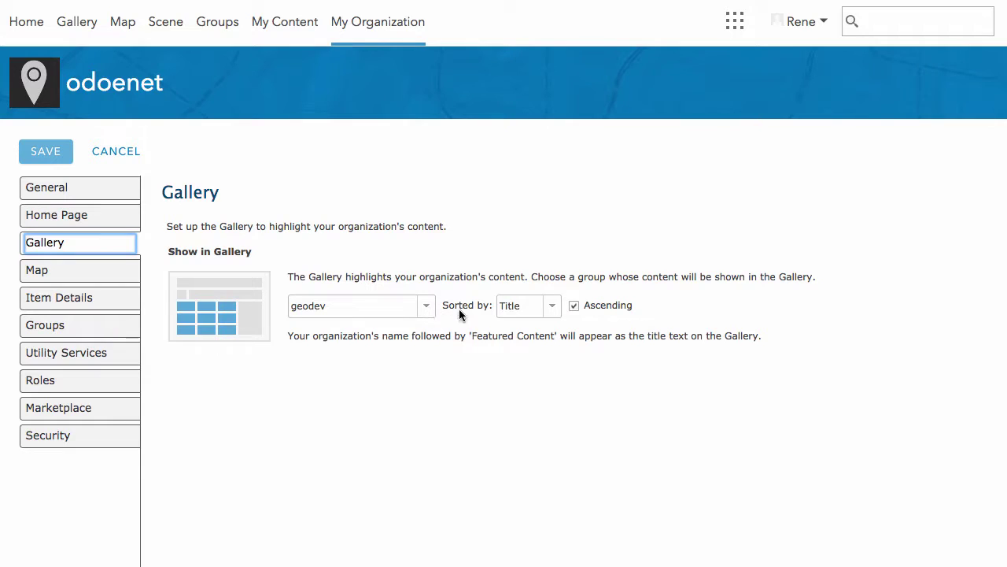
pyautogui.rightClick(72, 27)
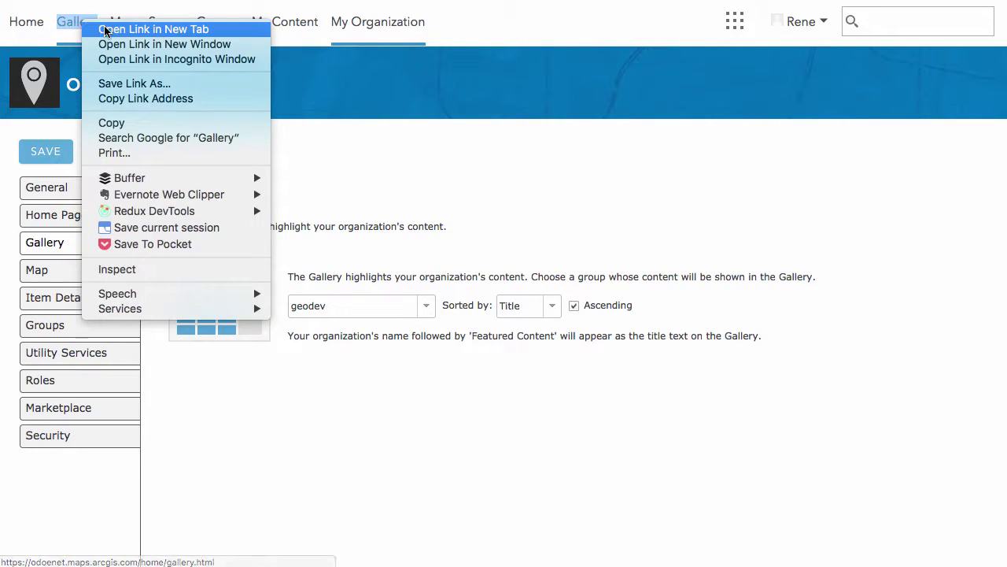
pyautogui.click(118, 28)
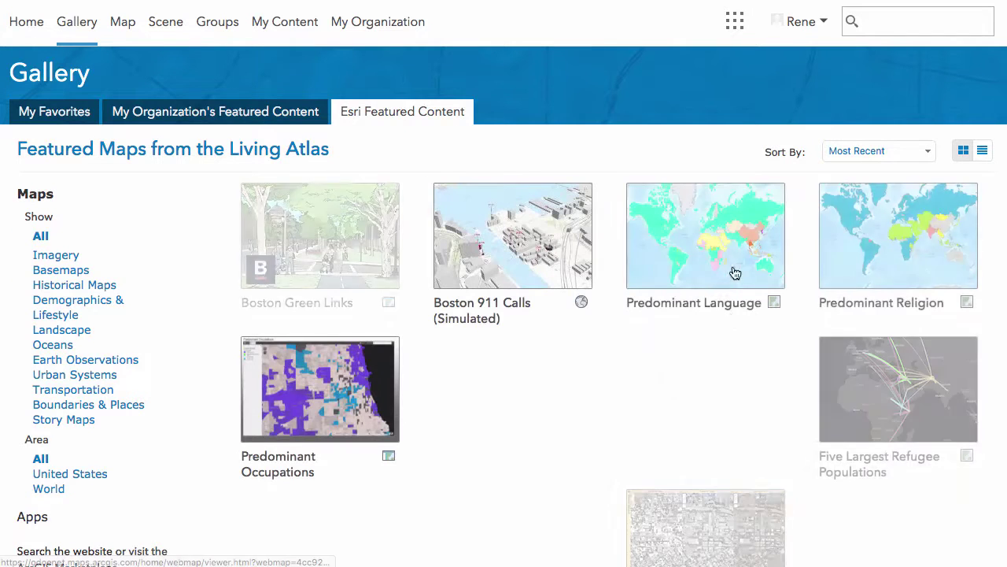
# Browse Esri's featured content and the organization's own featured content in the Gallery, and return to the organization settings
pyautogui.scroll(-3, 545, 361)
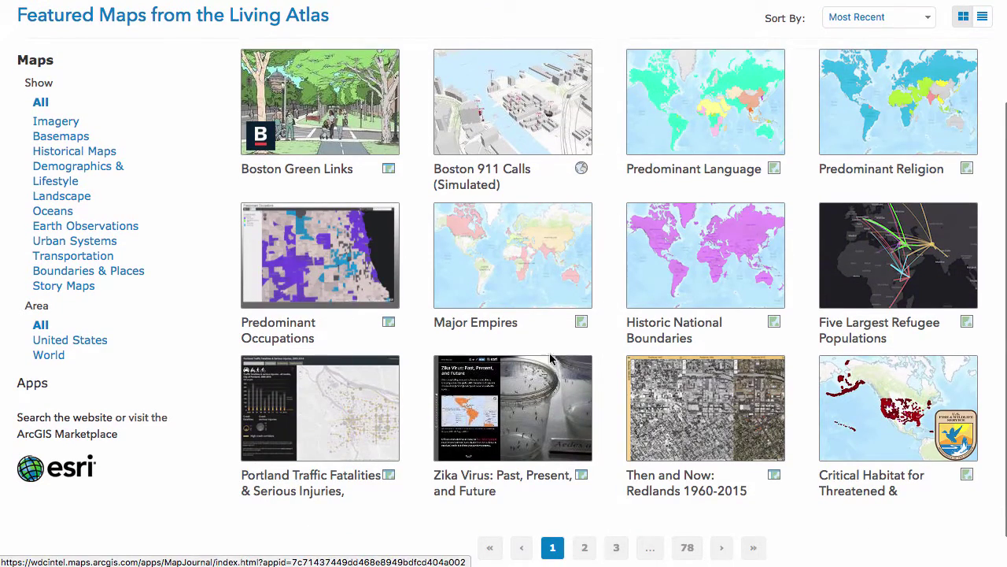
pyautogui.scroll(3, 646, 340)
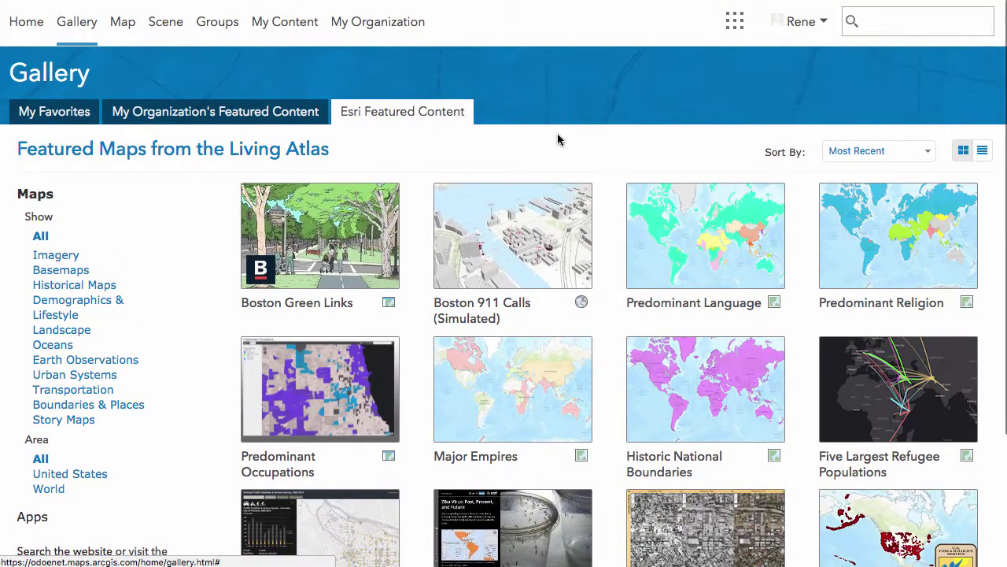
pyautogui.click(220, 114)
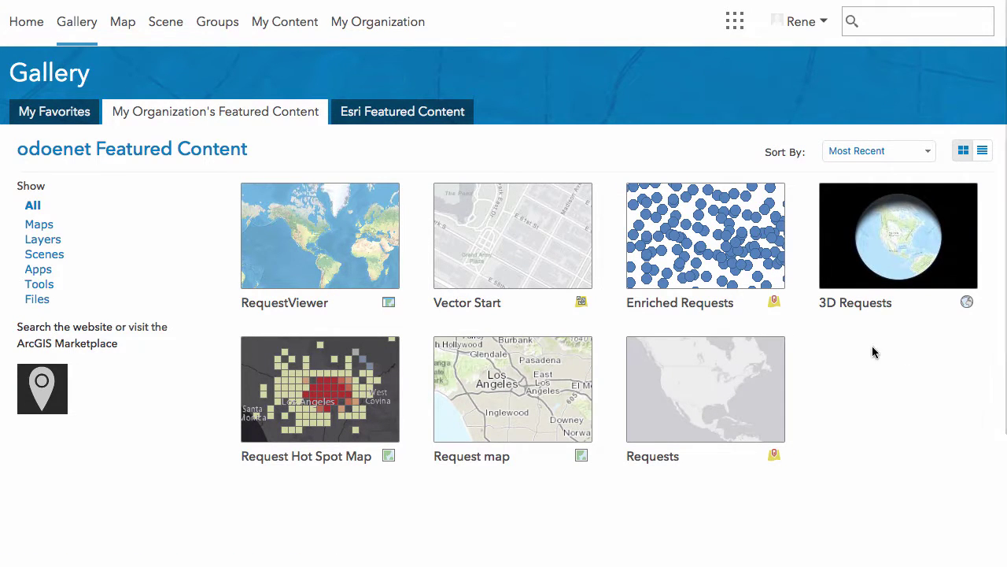
pyautogui.click(377, 22)
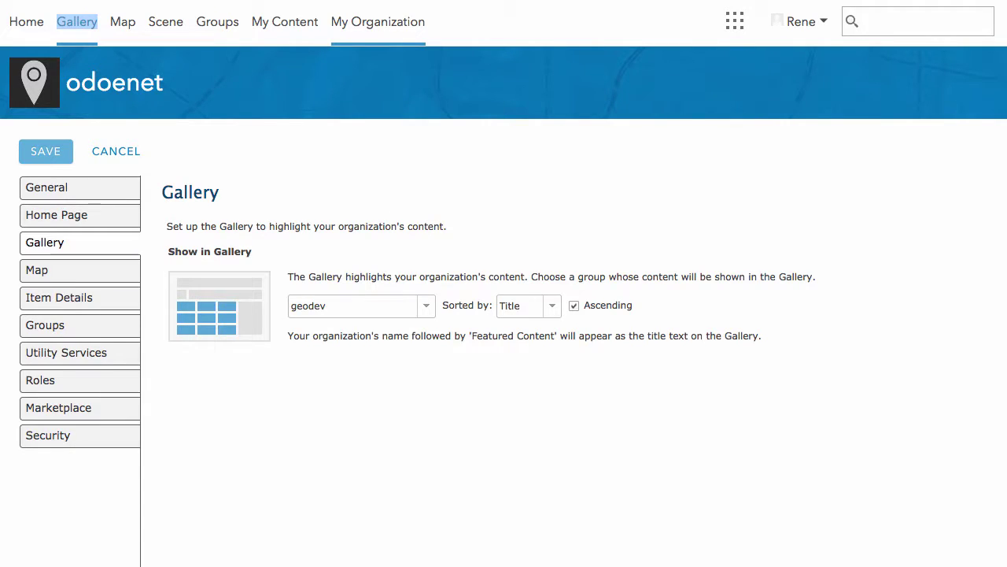
# Open the Map settings and review the Basemap Gallery group choices, Default Basemap and Default Extent options
pyautogui.click(74, 271)
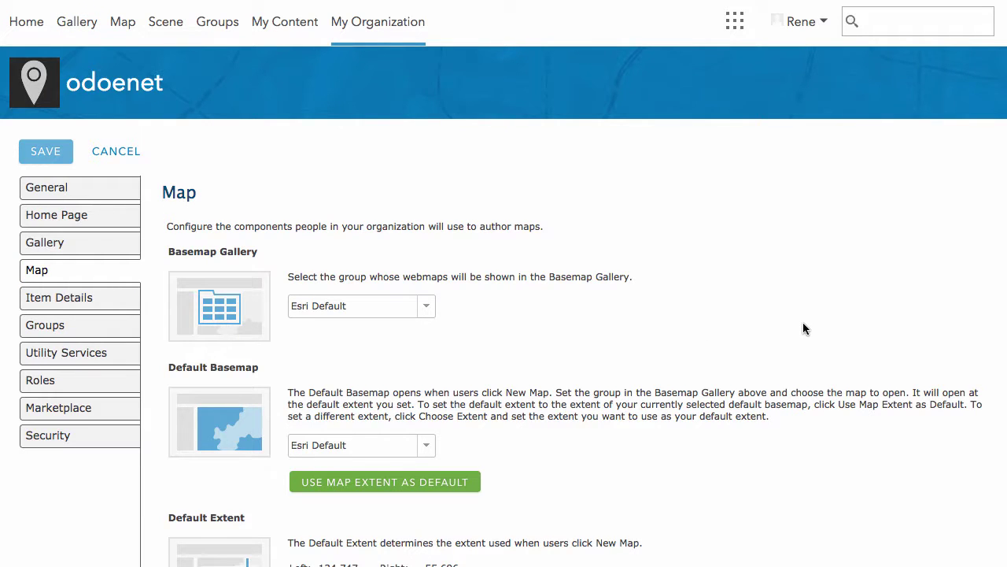
pyautogui.scroll(-2, 803, 324)
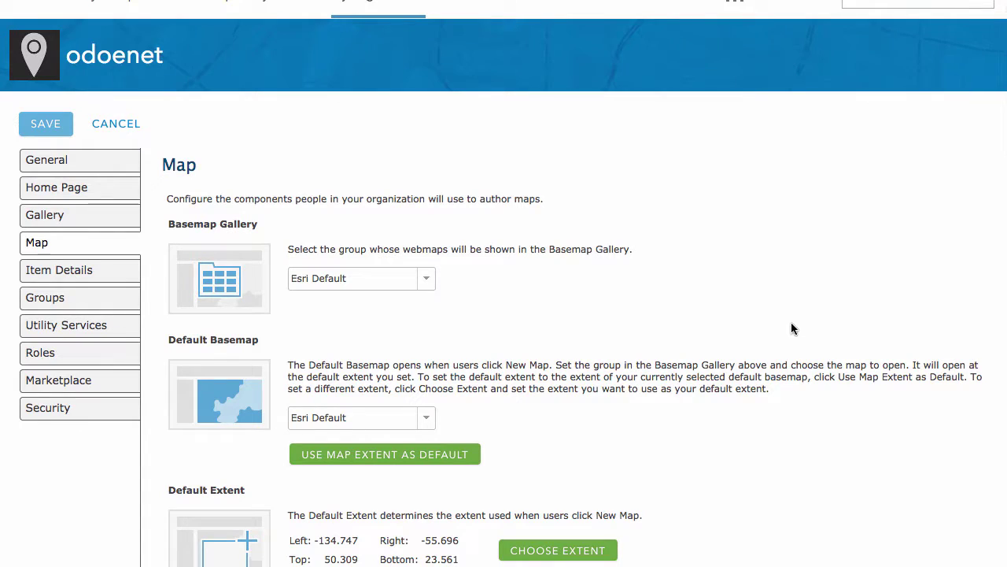
pyautogui.click(425, 282)
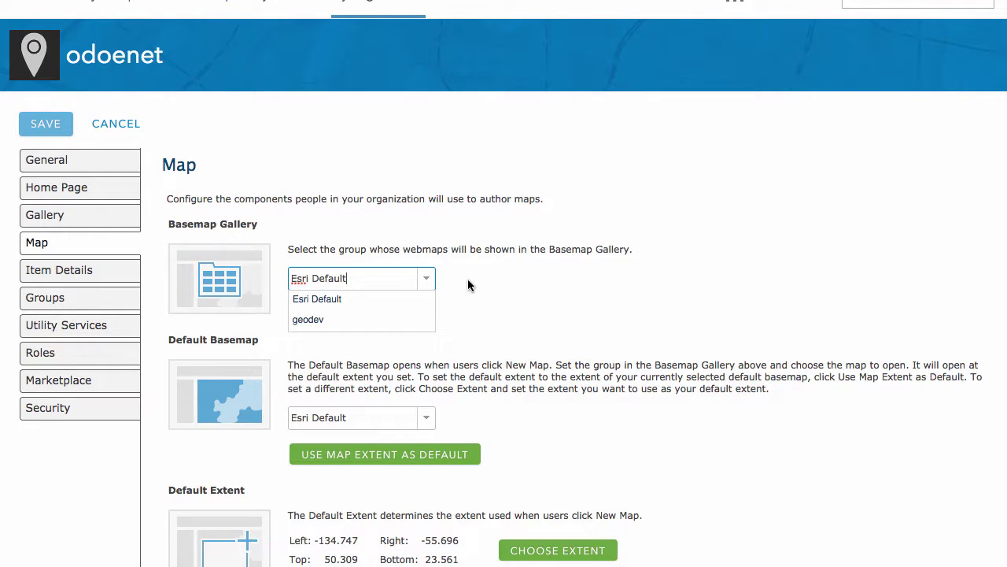
pyautogui.click(505, 319)
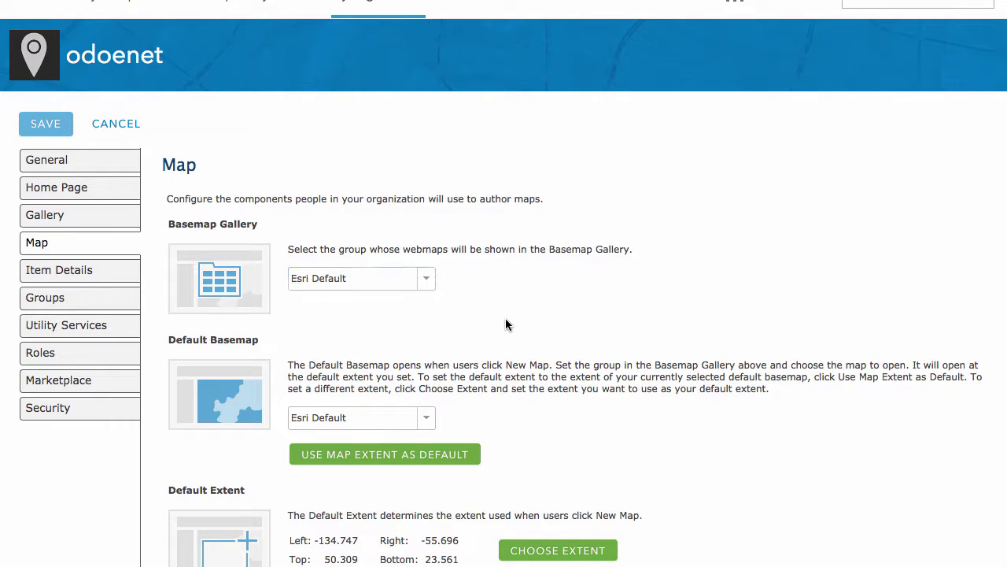
pyautogui.scroll(-2, 598, 318)
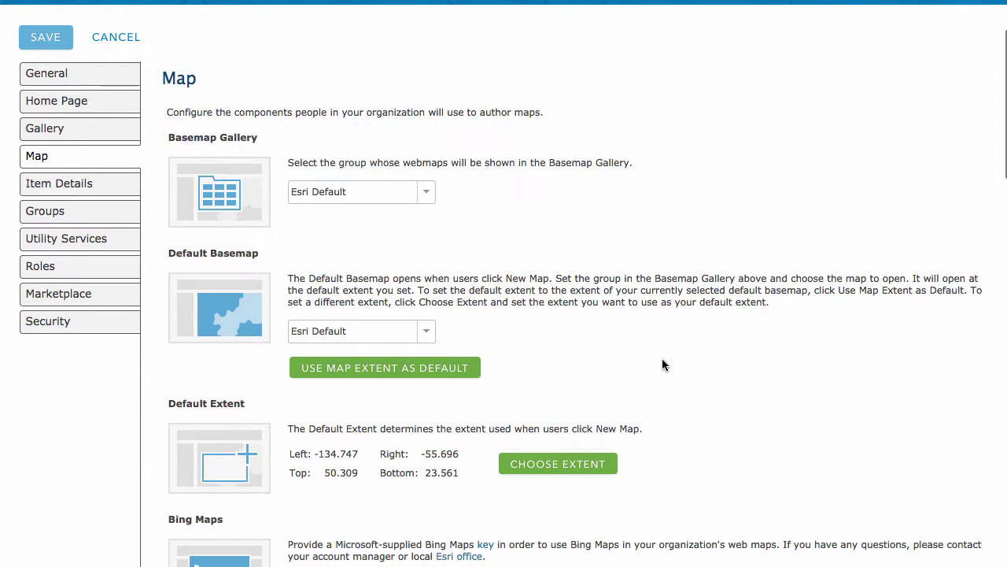
pyautogui.scroll(-2, 662, 358)
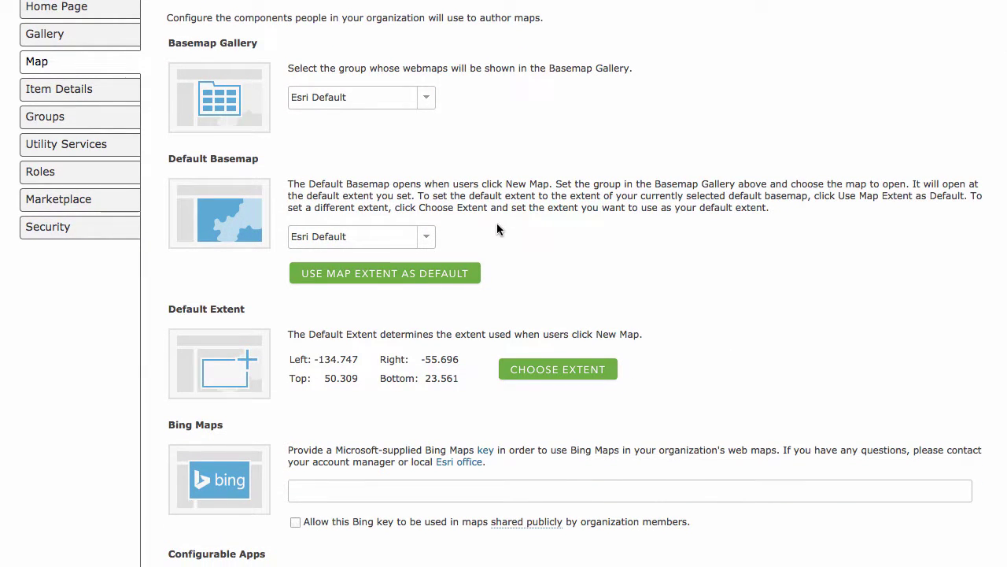
pyautogui.click(566, 371)
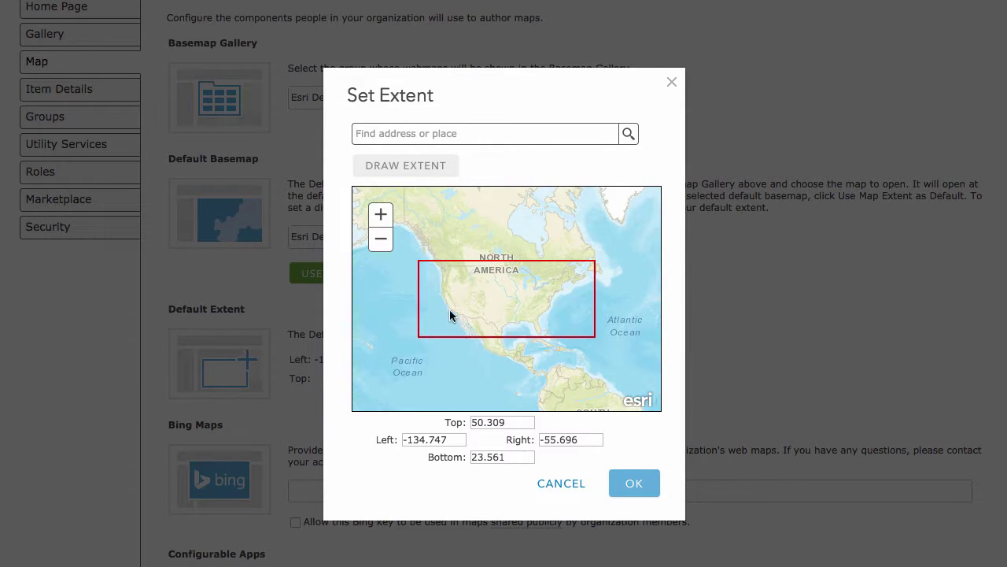
pyautogui.moveTo(437, 288); pyautogui.dragTo(477, 333)
pyautogui.moveTo(546, 304); pyautogui.dragTo(534, 311)
pyautogui.click(384, 242)
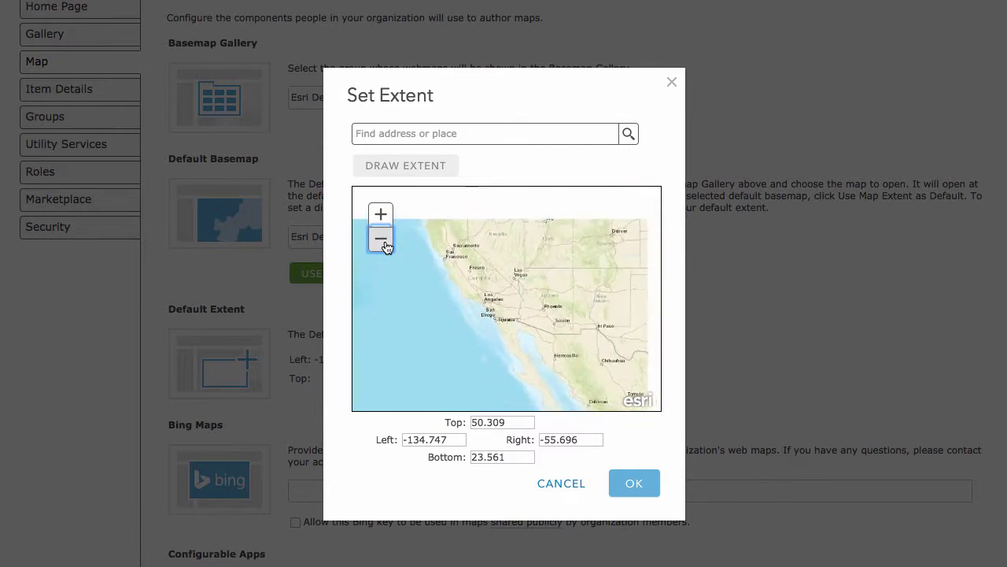
pyautogui.click(384, 240)
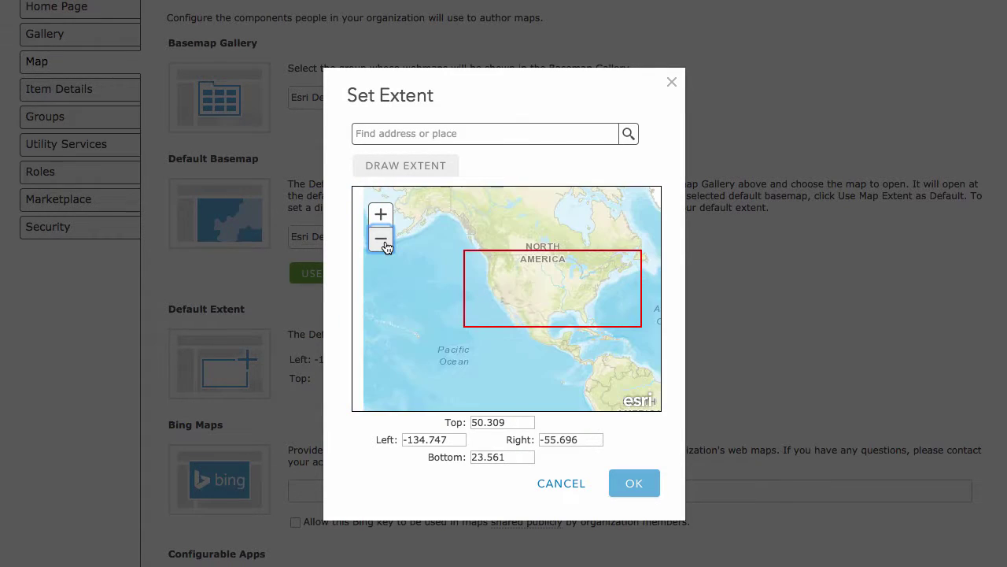
pyautogui.click(406, 164)
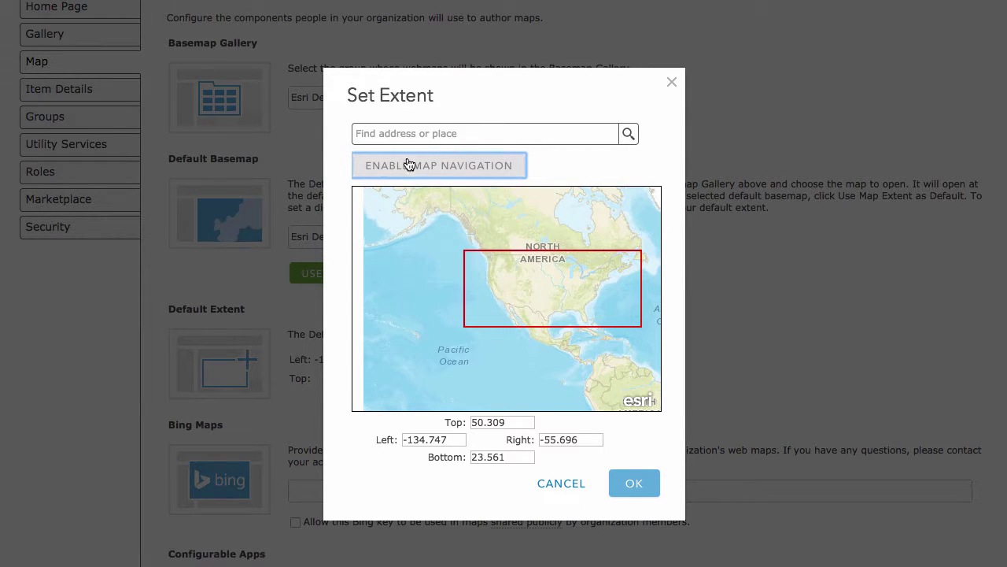
pyautogui.click(560, 487)
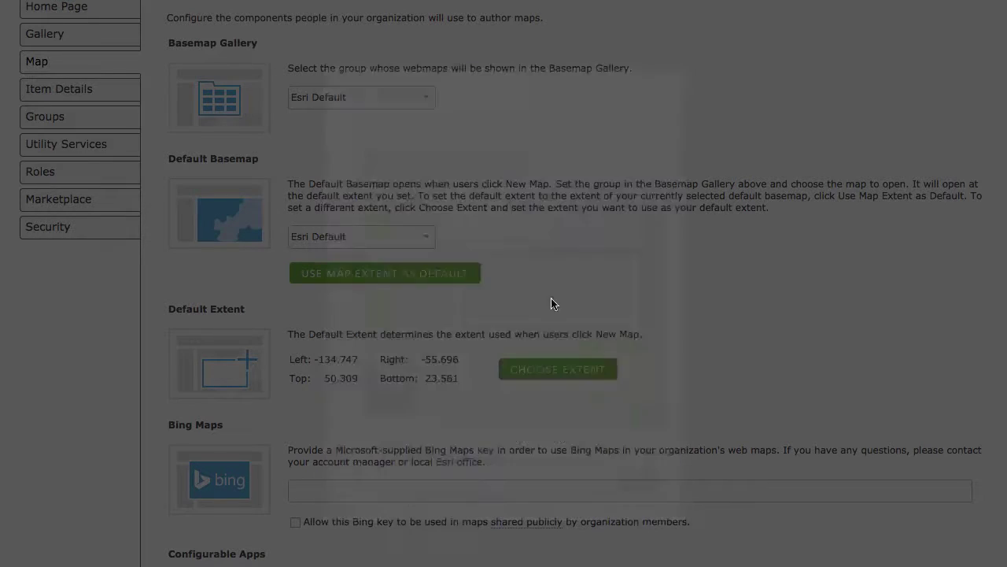
# Set the default map extent by drawing a box around the Los Angeles area: top 34.71, left -118.749, right -116.661, bottom 33.468
pyautogui.click(551, 376)
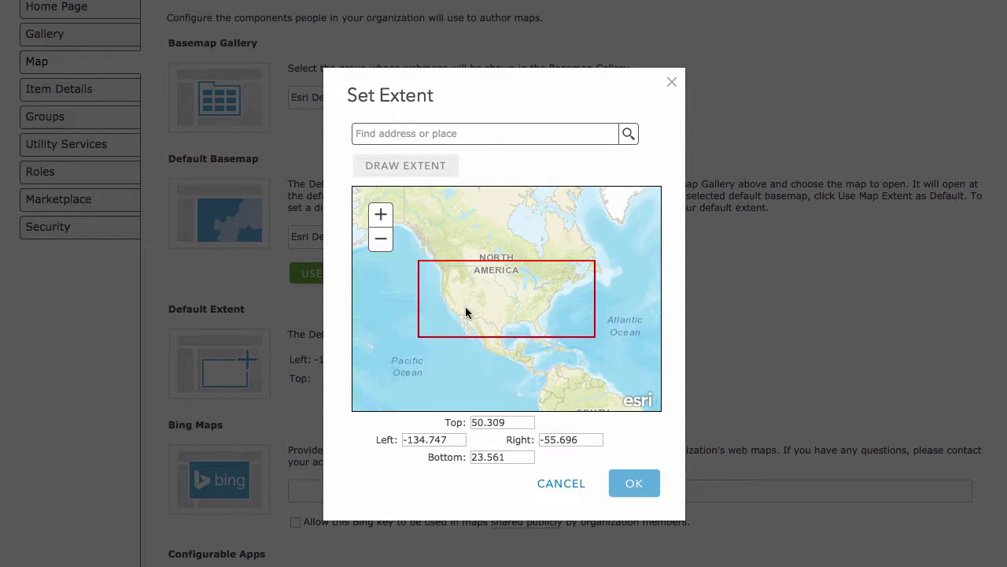
pyautogui.moveTo(446, 299); pyautogui.dragTo(473, 326)
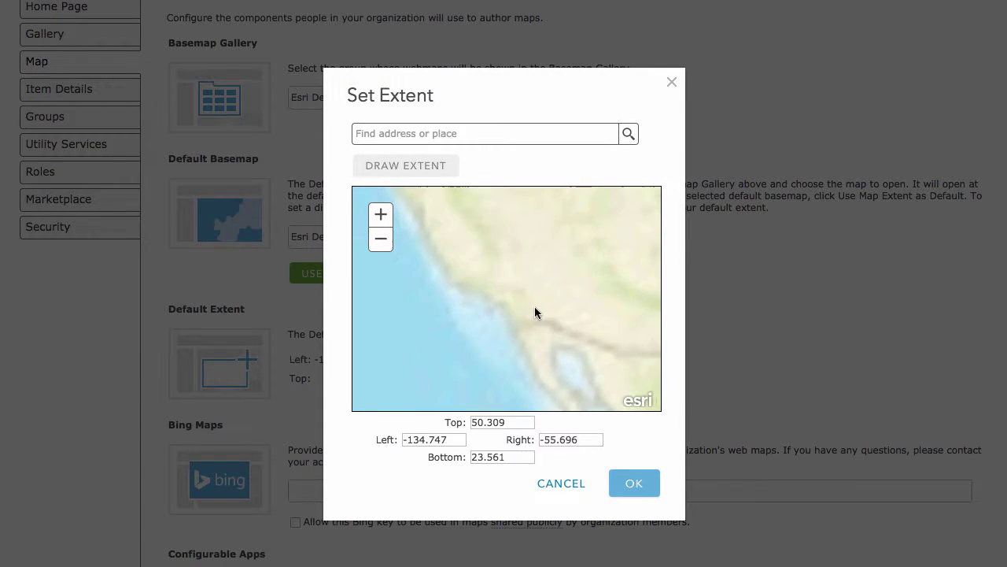
pyautogui.moveTo(434, 267); pyautogui.dragTo(551, 315)
pyautogui.moveTo(438, 275); pyautogui.dragTo(451, 277)
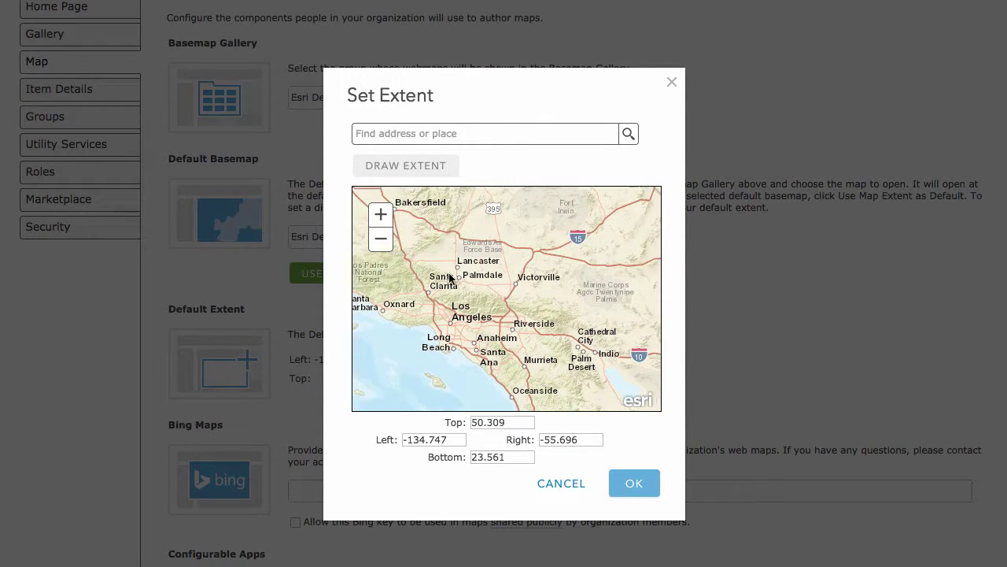
pyautogui.moveTo(412, 246)
pyautogui.mouseDown()
pyautogui.moveTo(562, 384)
pyautogui.moveTo(635, 390)
pyautogui.moveTo(620, 373)
pyautogui.moveTo(578, 362)
pyautogui.moveTo(568, 377)
pyautogui.moveTo(527, 347)
pyautogui.moveTo(558, 381)
pyautogui.moveTo(566, 360)
pyautogui.moveTo(582, 356)
pyautogui.mouseUp()
pyautogui.click(415, 167)
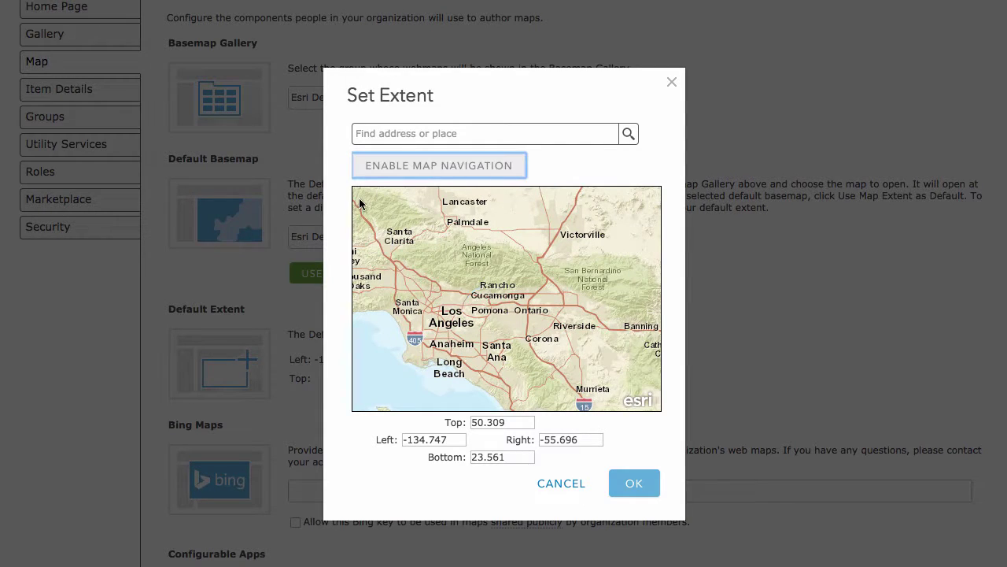
pyautogui.moveTo(355, 192)
pyautogui.mouseDown()
pyautogui.moveTo(400, 315)
pyautogui.moveTo(623, 387)
pyautogui.moveTo(657, 411)
pyautogui.mouseUp()
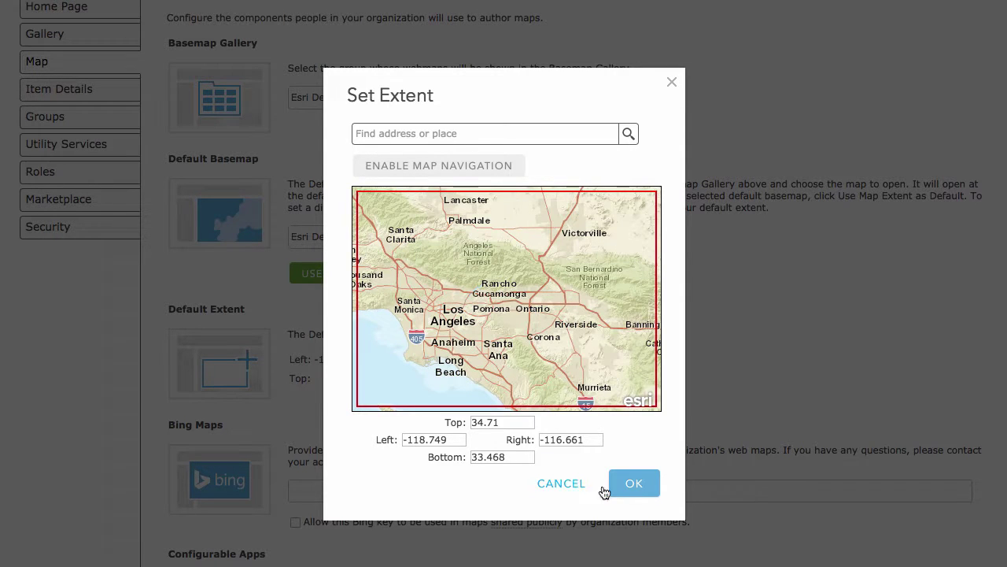
pyautogui.click(639, 484)
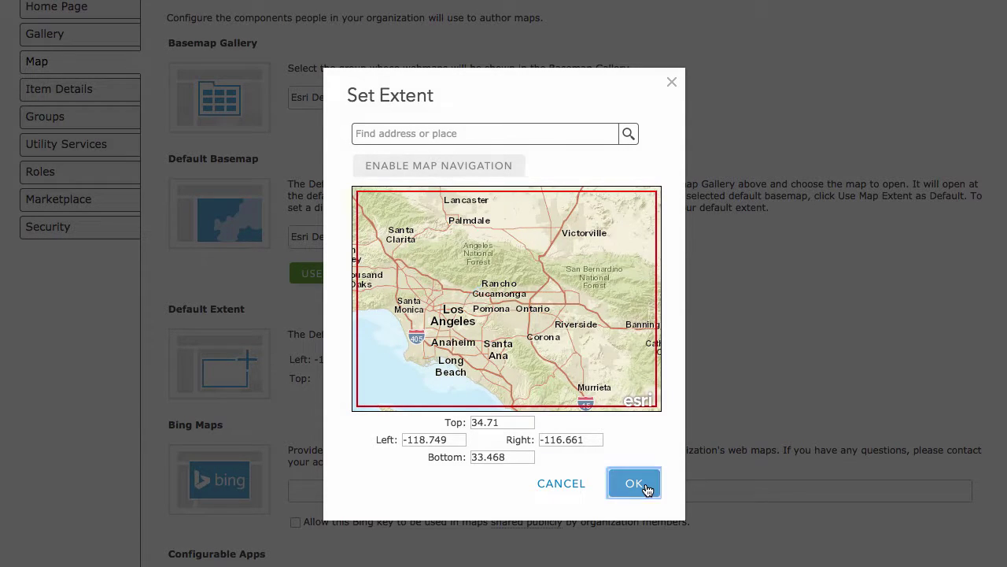
pyautogui.click(573, 371)
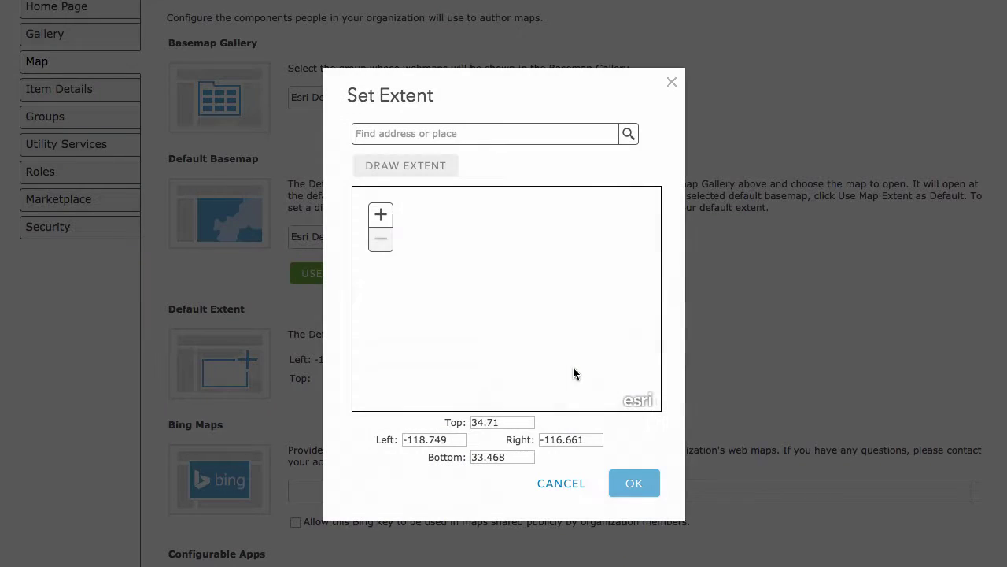
pyautogui.click(634, 484)
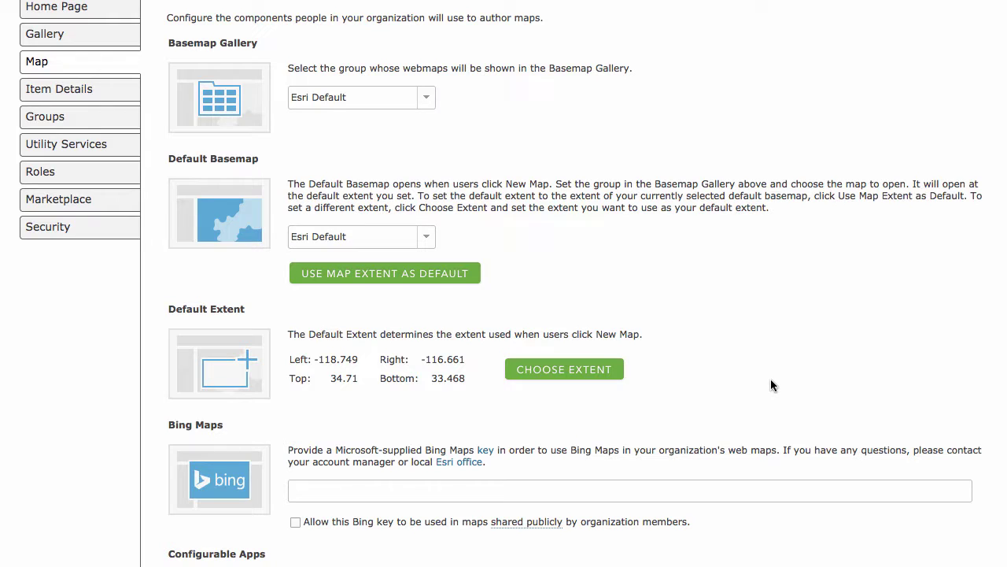
# Review the Bing Maps key setting and the group choices for Configurable Apps in the Map settings
pyautogui.scroll(-3, 770, 384)
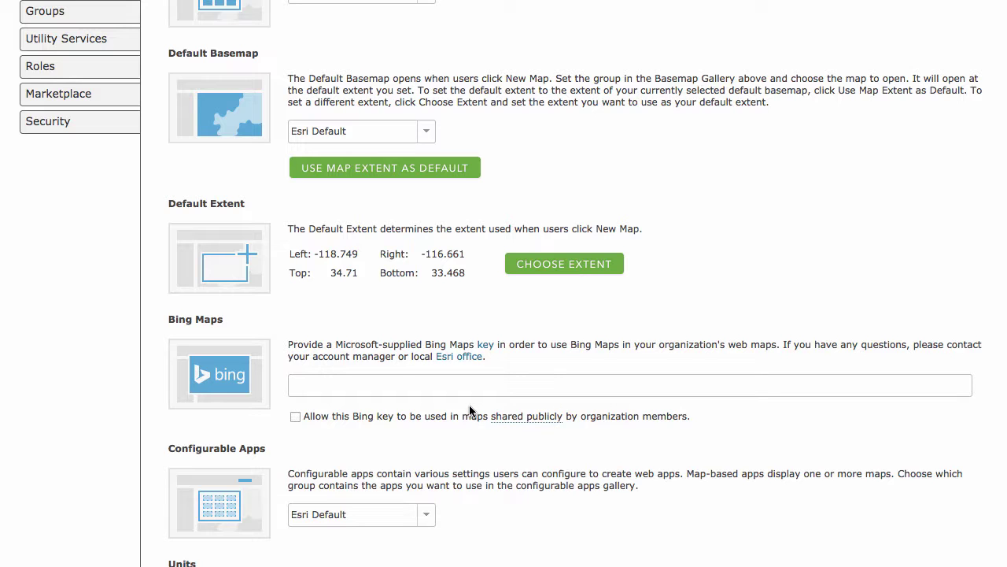
pyautogui.scroll(-3, 582, 359)
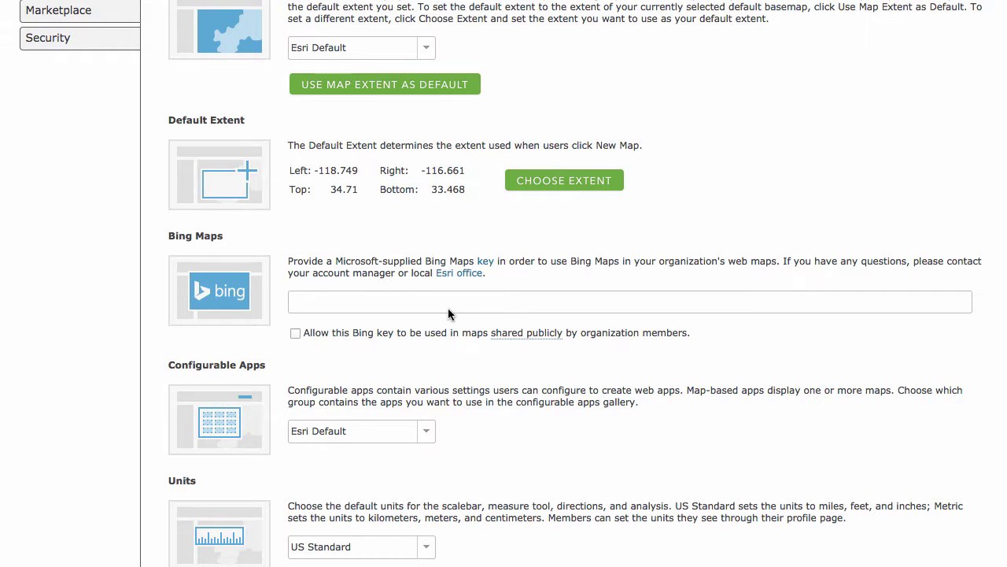
pyautogui.scroll(-4, 448, 314)
pyautogui.scroll(-4, 557, 311)
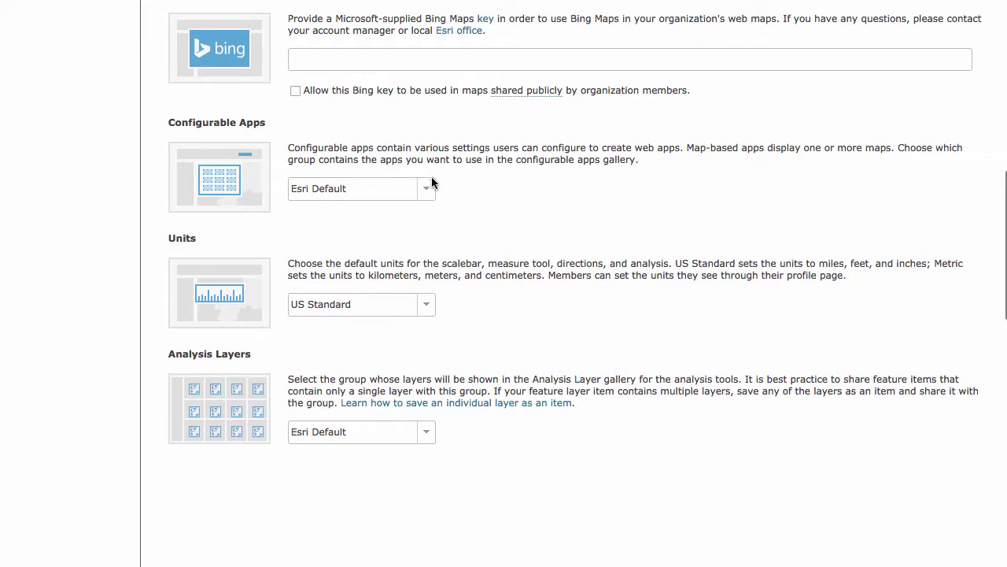
pyautogui.click(430, 192)
pyautogui.click(585, 203)
# Examine the default Units choices and the Analysis Layers group choices, keeping Esri Default for the analysis layers
pyautogui.scroll(1, 598, 204)
pyautogui.scroll(1, 622, 220)
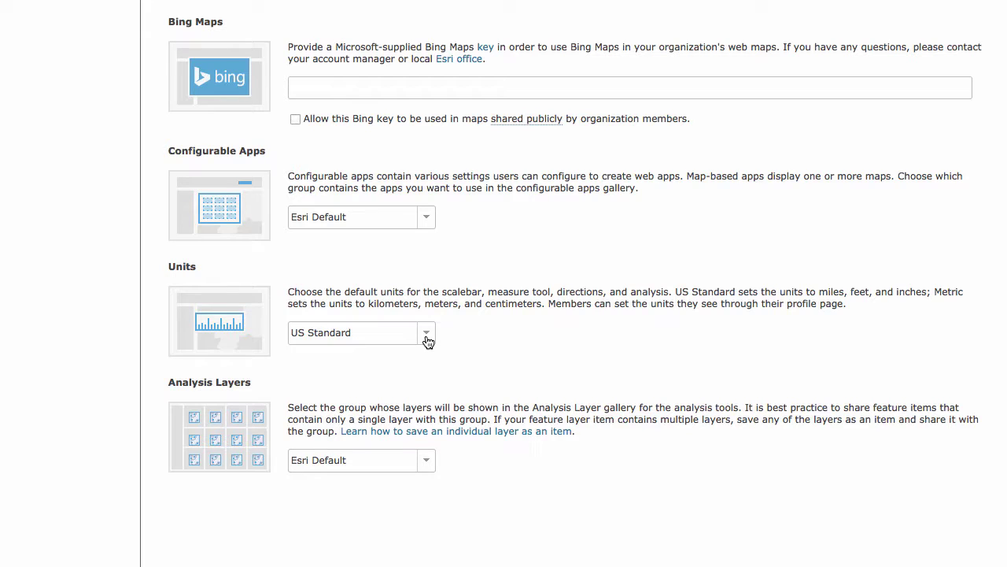
pyautogui.press('Tab')
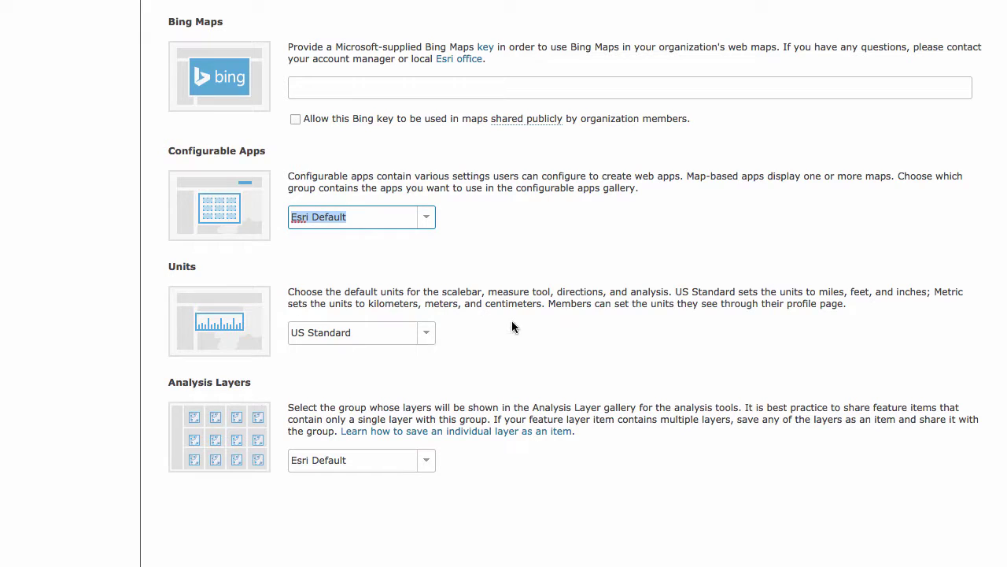
pyautogui.click(441, 336)
pyautogui.click(426, 337)
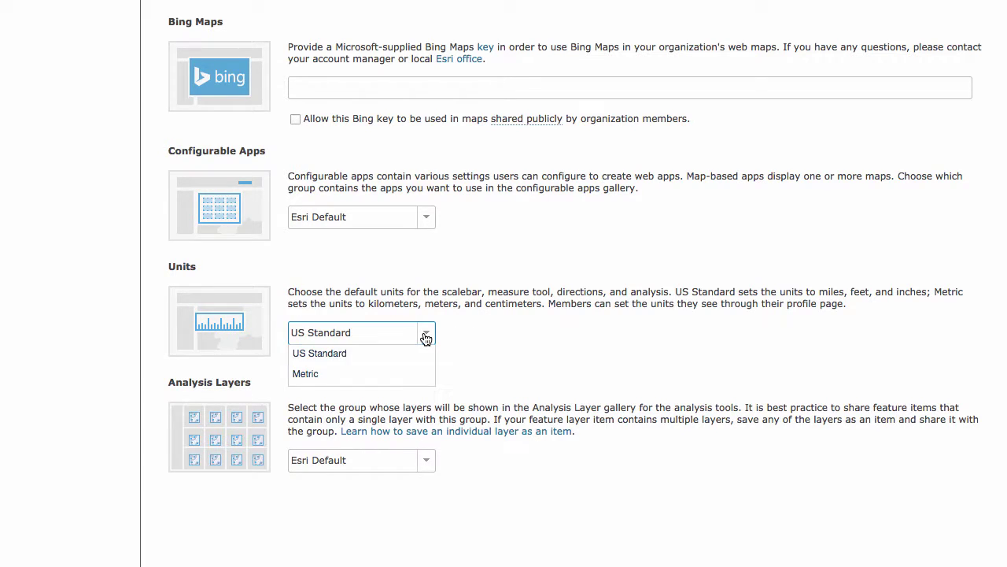
pyautogui.click(596, 352)
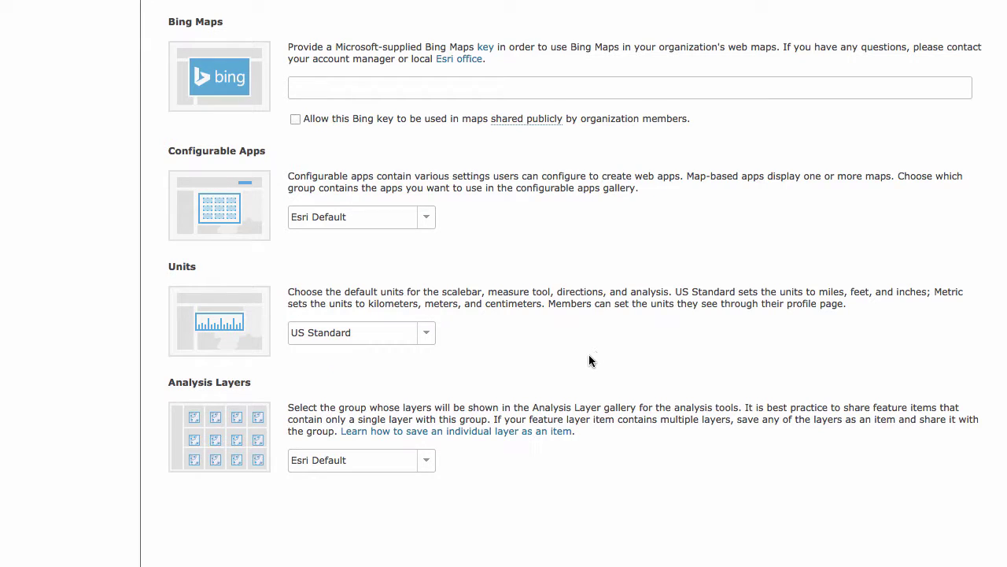
pyautogui.click(433, 468)
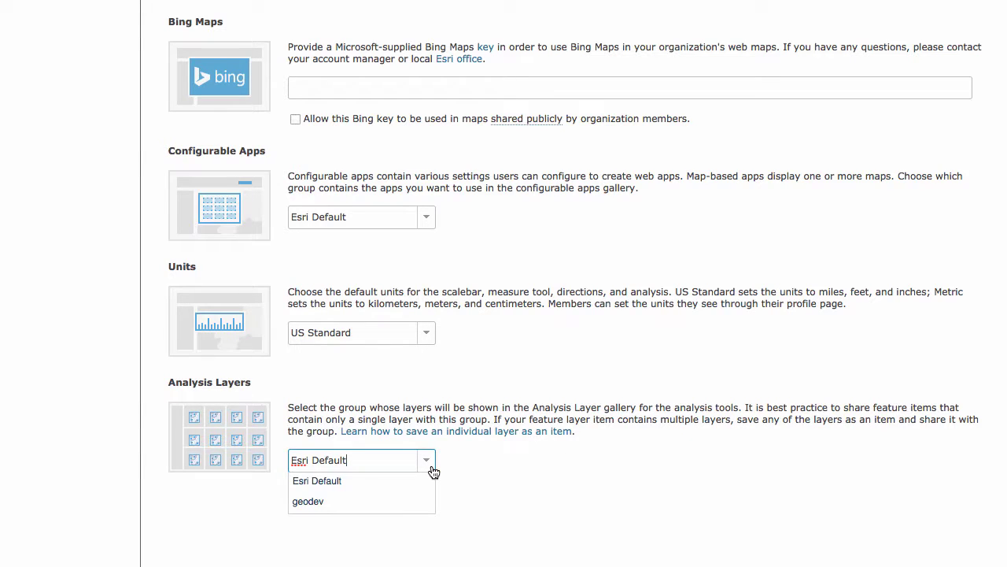
pyautogui.click(409, 480)
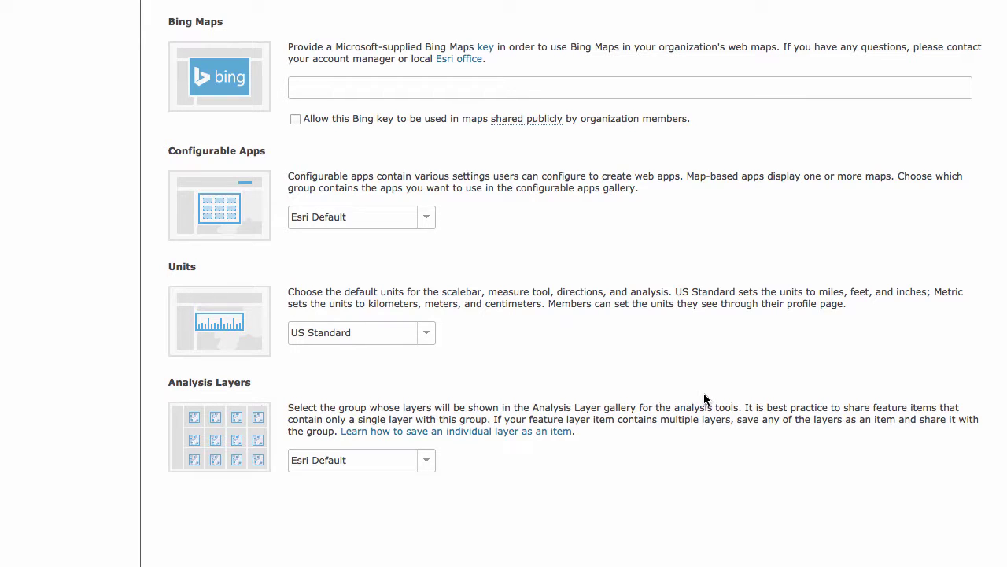
# Look over the Map settings once more, and open the Item Details settings to review the Comments and Metadata options
pyautogui.scroll(6, 688, 396)
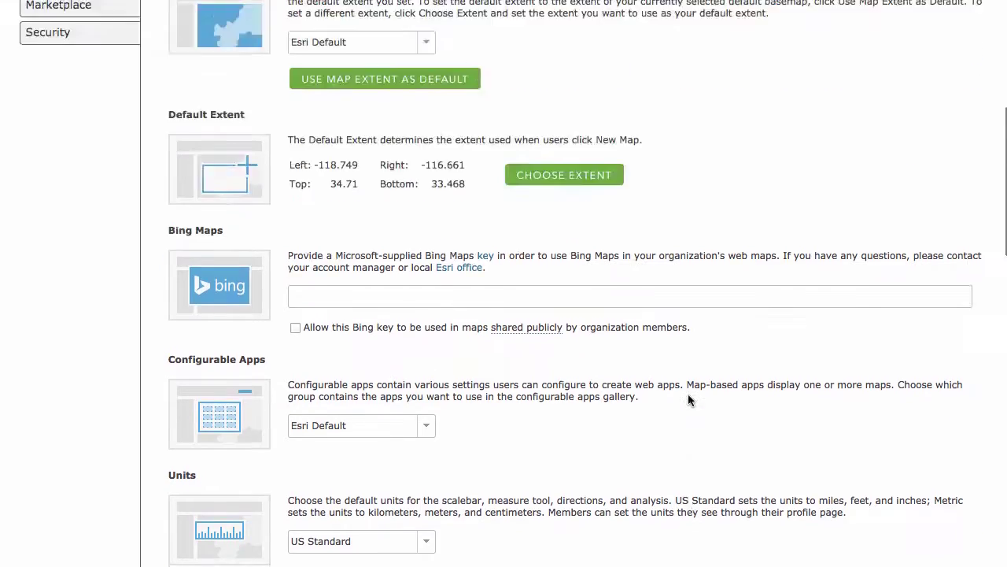
pyautogui.scroll(2, 687, 400)
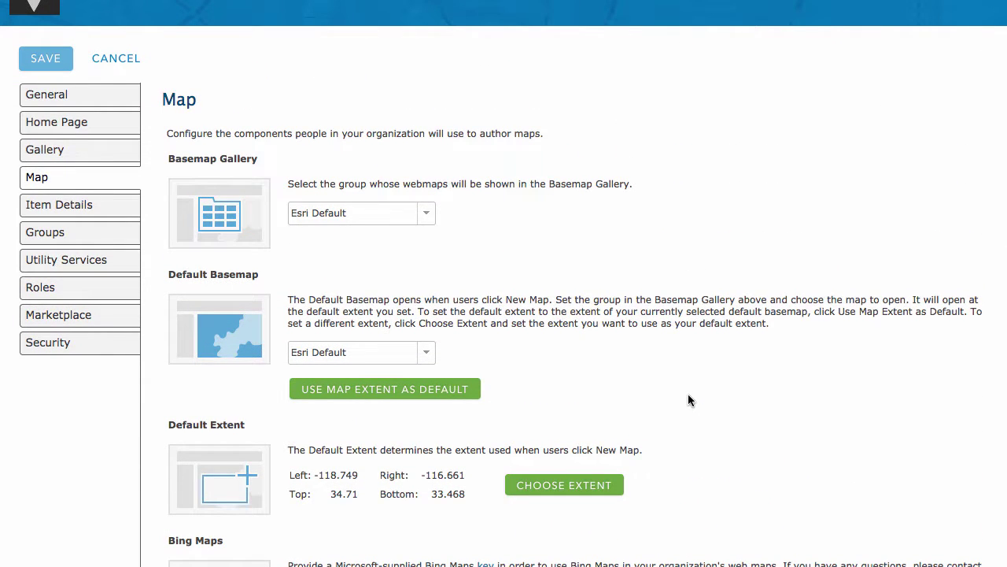
pyautogui.scroll(2, 688, 400)
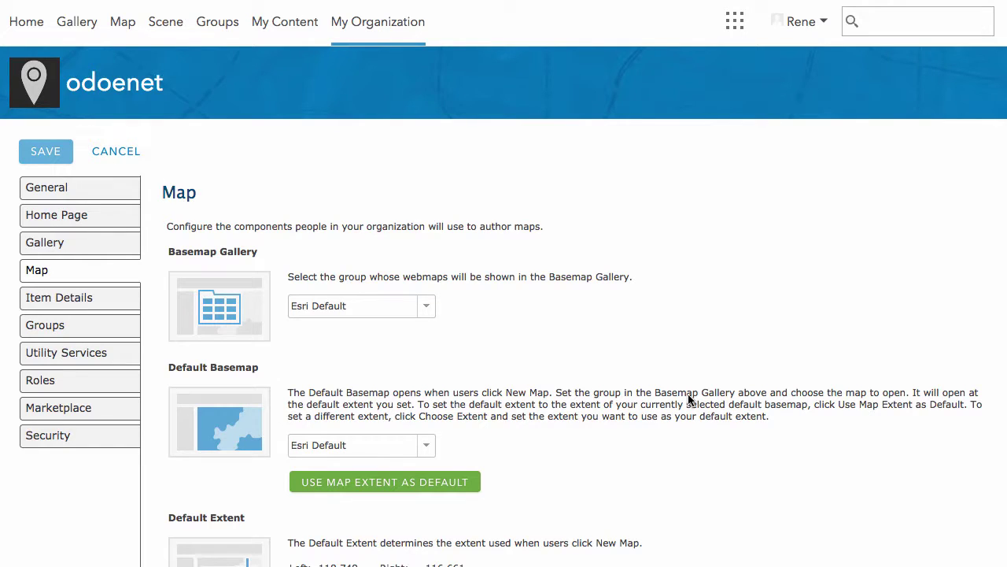
pyautogui.scroll(-5, 689, 399)
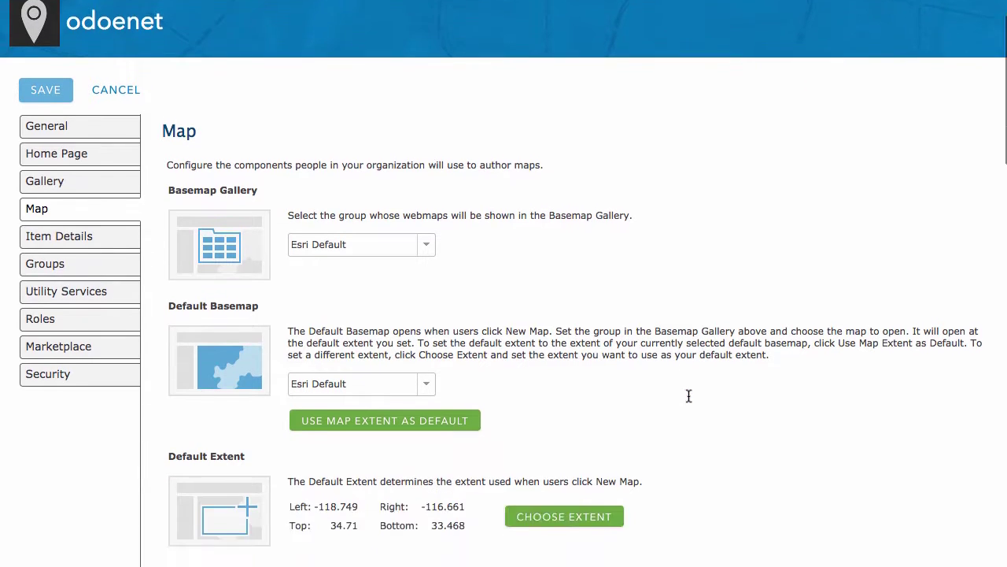
pyautogui.scroll(-3, 689, 398)
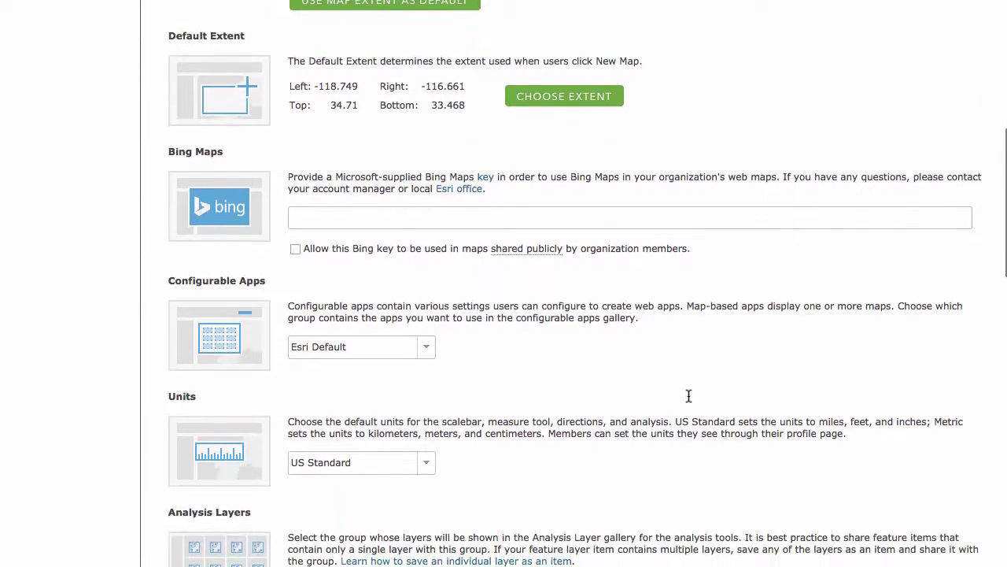
pyautogui.scroll(-4, 689, 396)
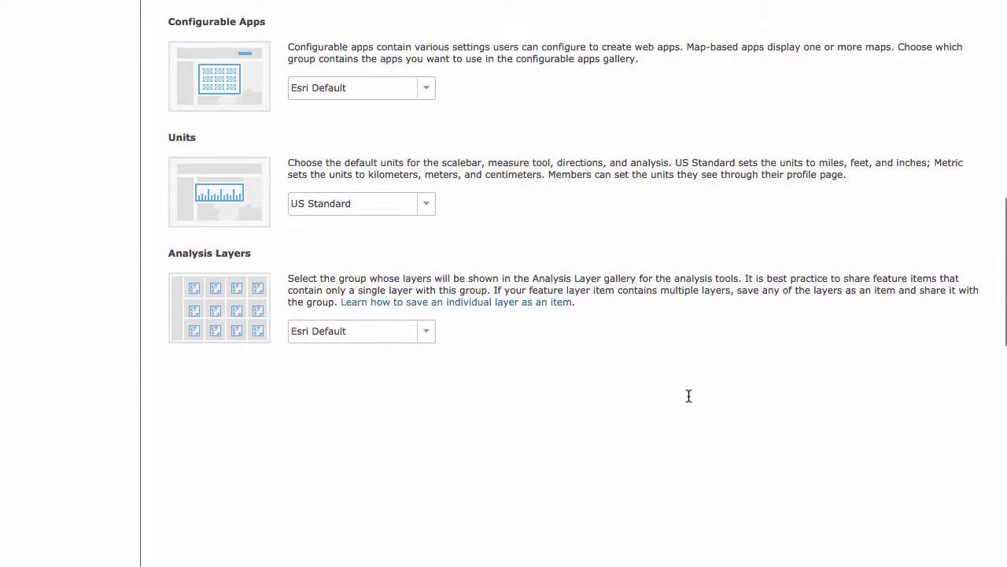
pyautogui.scroll(12, 480, 346)
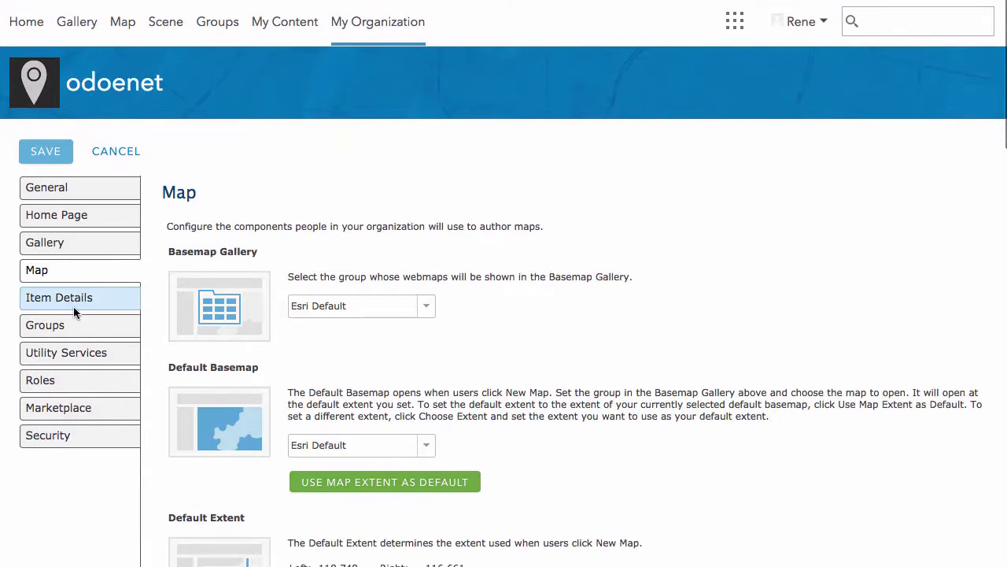
pyautogui.click(76, 302)
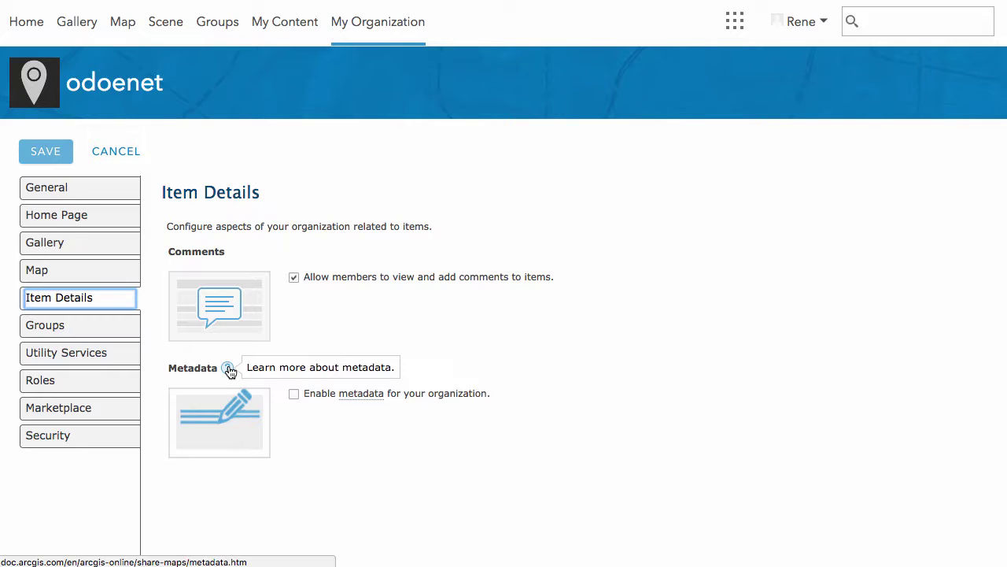
pyautogui.click(684, 354)
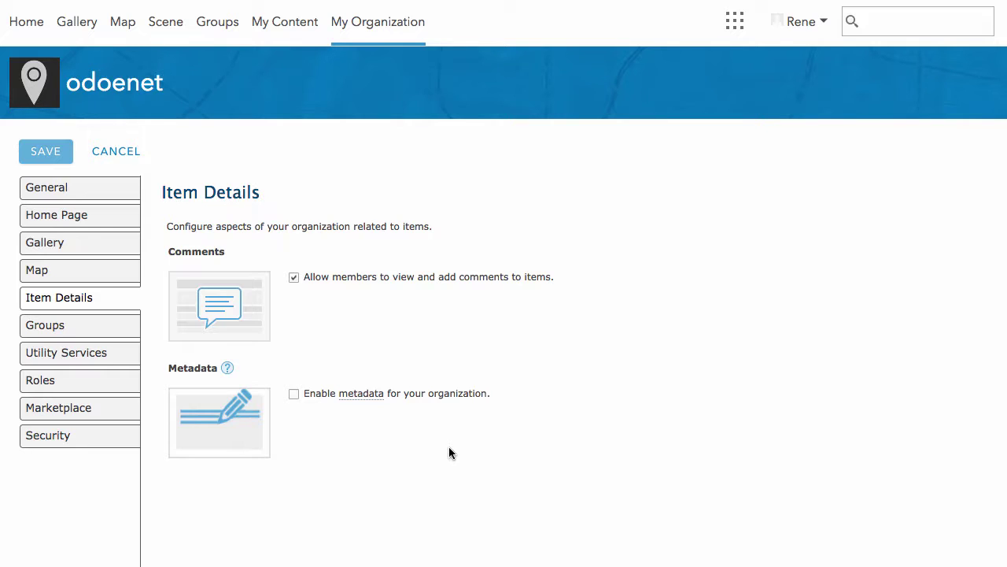
# Open the Groups settings and review group assignment, the featured groups and the Configurable Apps group choices
pyautogui.click(59, 326)
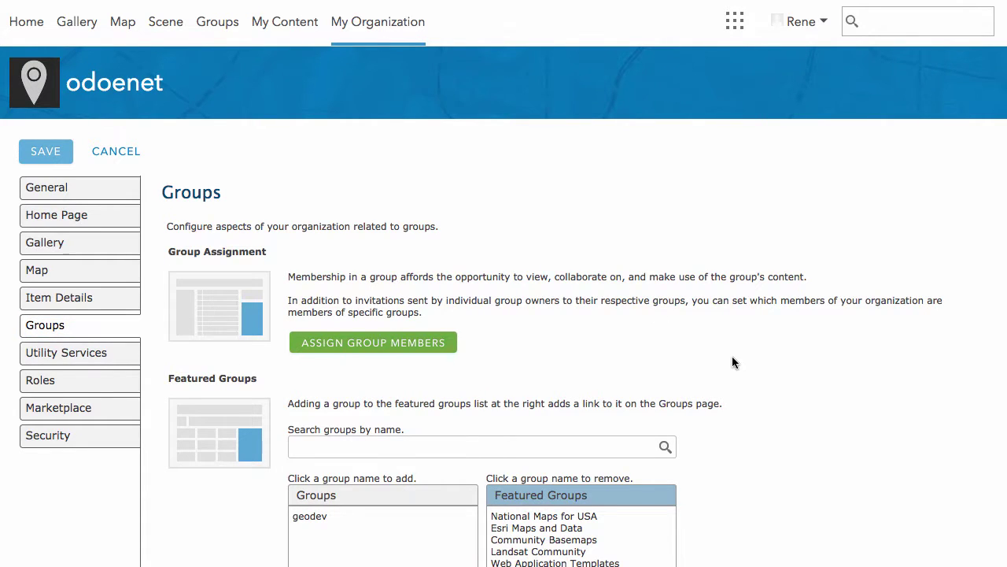
pyautogui.scroll(-2, 732, 361)
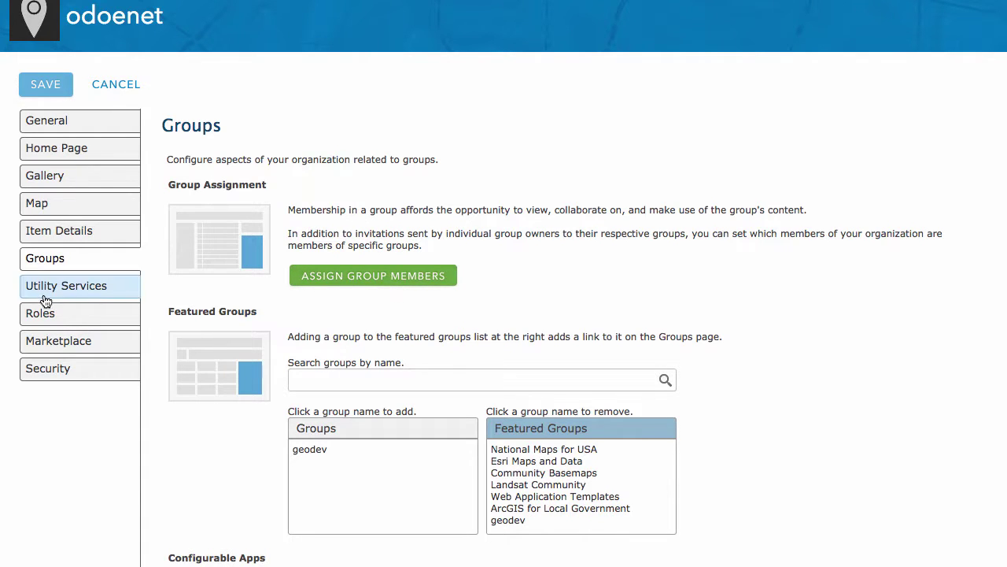
pyautogui.scroll(-5, 610, 293)
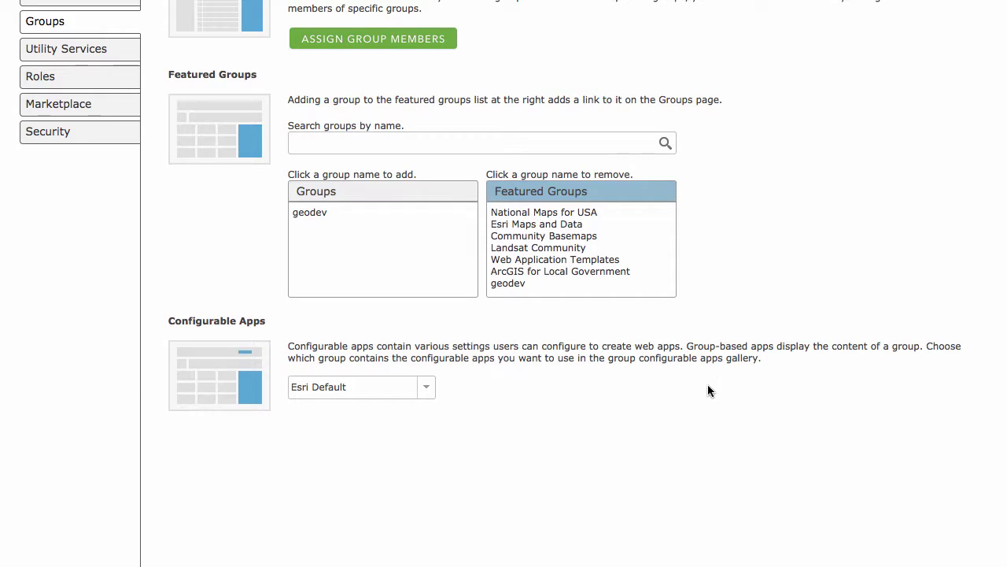
pyautogui.scroll(5, 578, 395)
pyautogui.scroll(-3, 484, 486)
pyautogui.click(427, 443)
pyautogui.click(665, 431)
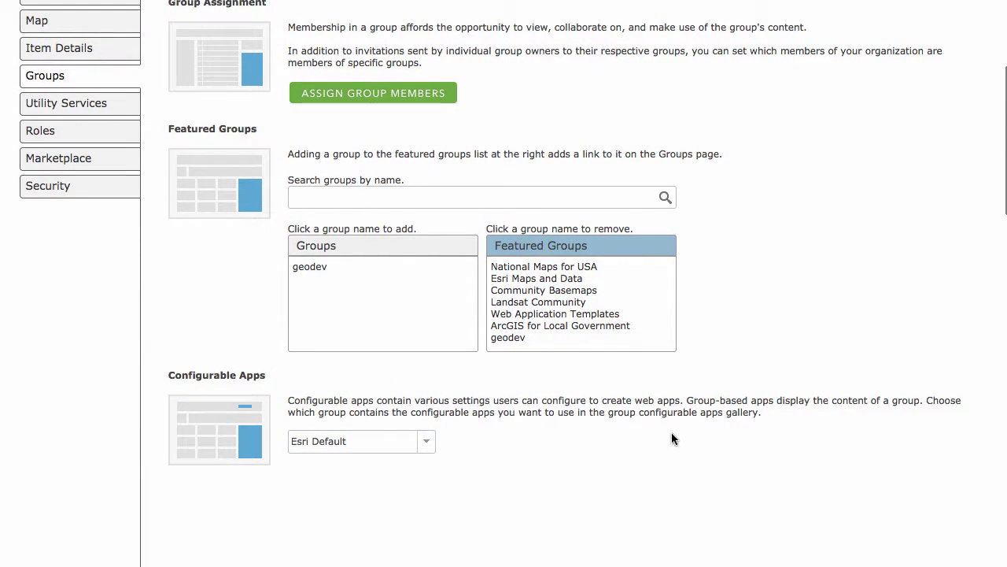
# Show the Utility Services settings for printing and geocoding, and open the Roles settings
pyautogui.scroll(3, 724, 394)
pyautogui.click(86, 354)
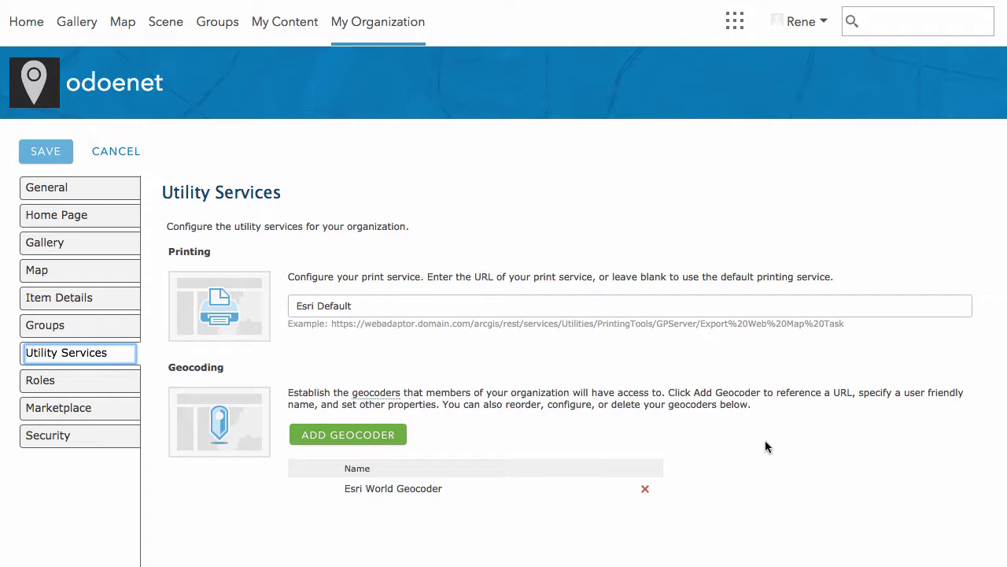
pyautogui.scroll(-1, 765, 446)
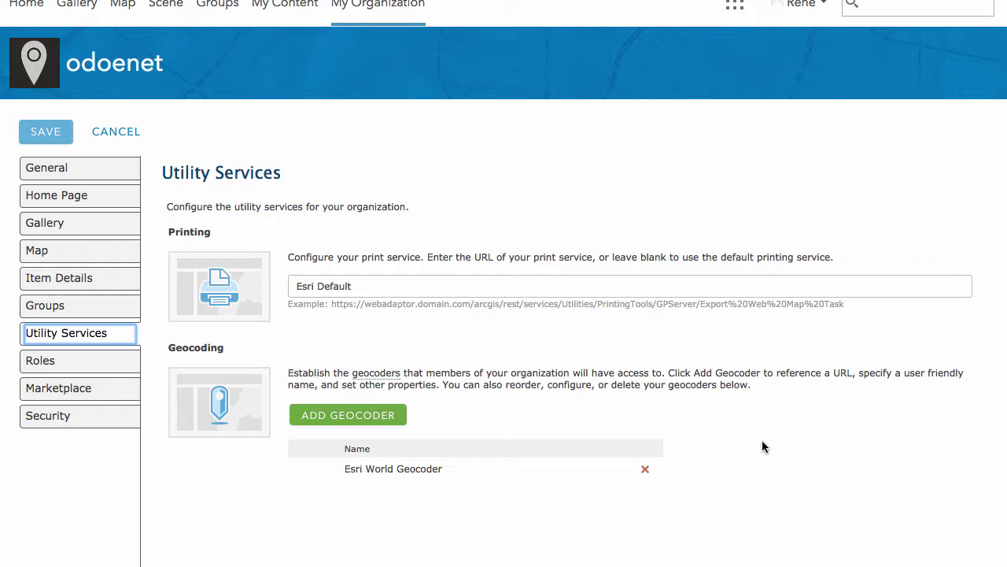
pyautogui.click(91, 364)
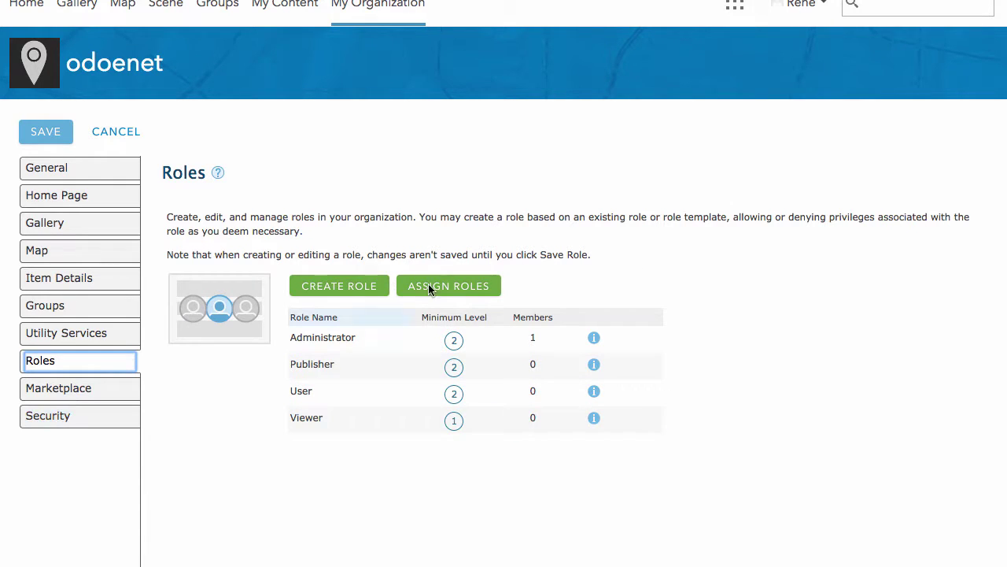
# View the Marketplace purchaser settings and open the organization's Security settings
pyautogui.click(103, 396)
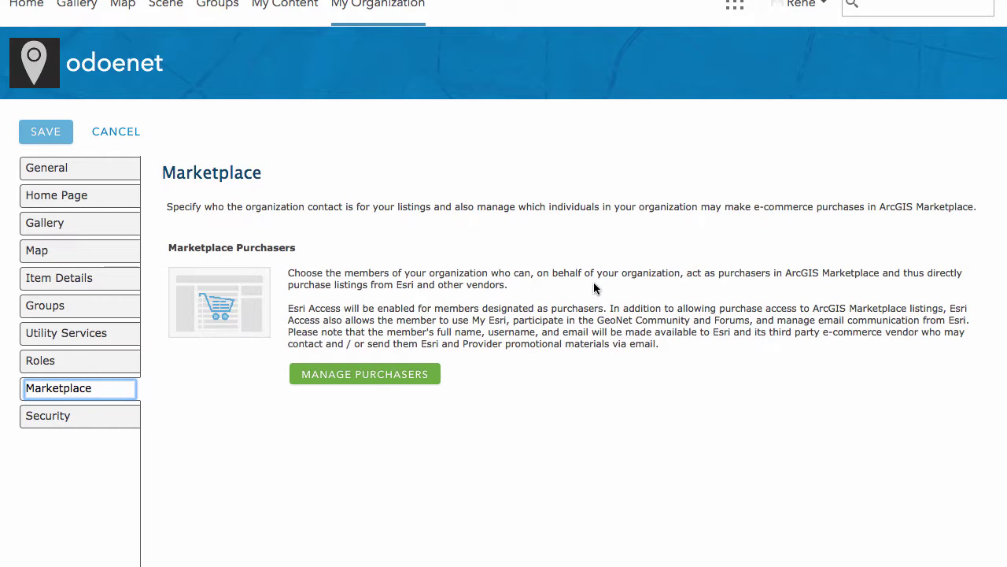
pyautogui.click(77, 420)
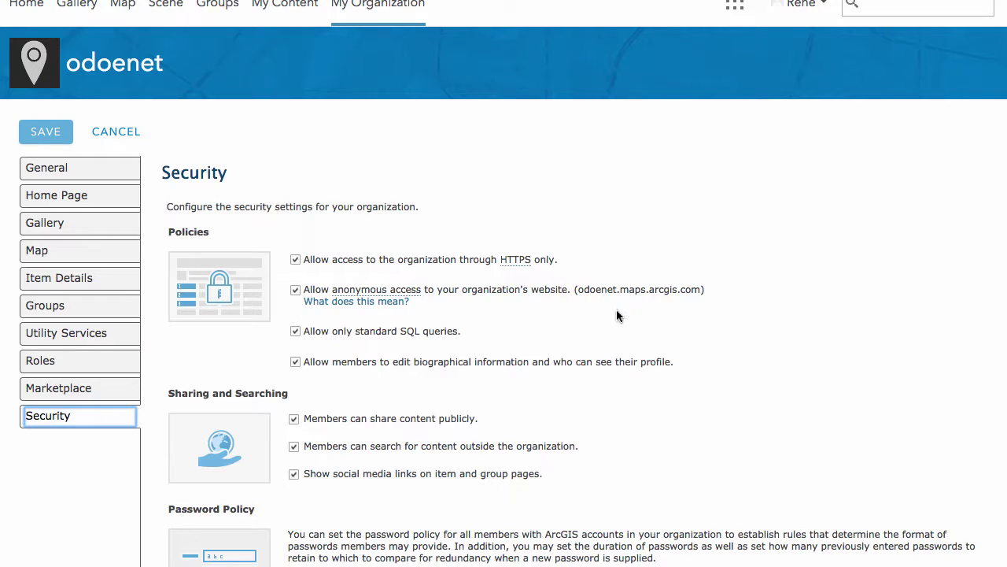
# Review the organization's Security policies and sharing options, and look at the organization's home page that anonymous visitors can access
pyautogui.moveTo(518, 258)
pyautogui.scroll(-3, 411, 231)
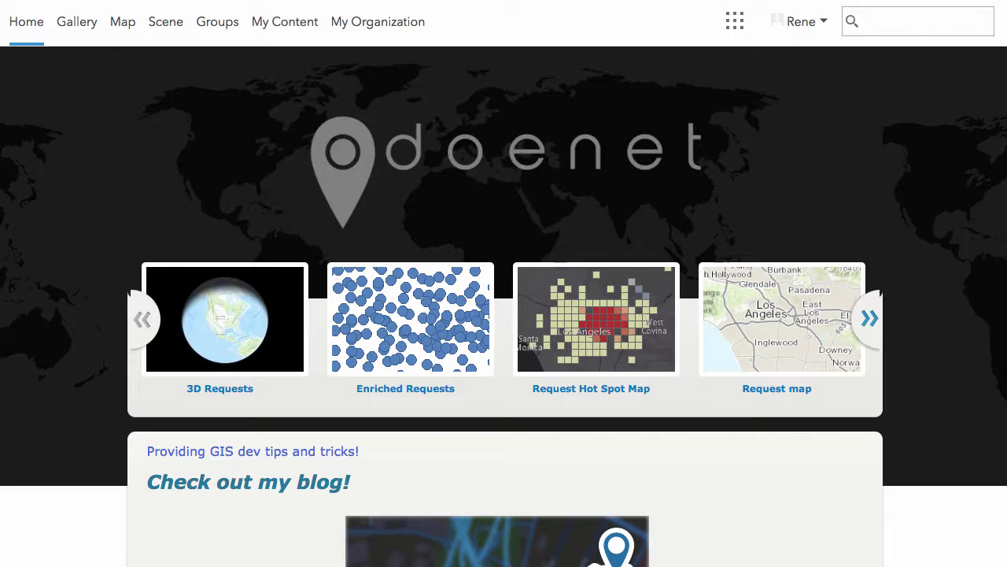
pyautogui.scroll(-4, 483, 194)
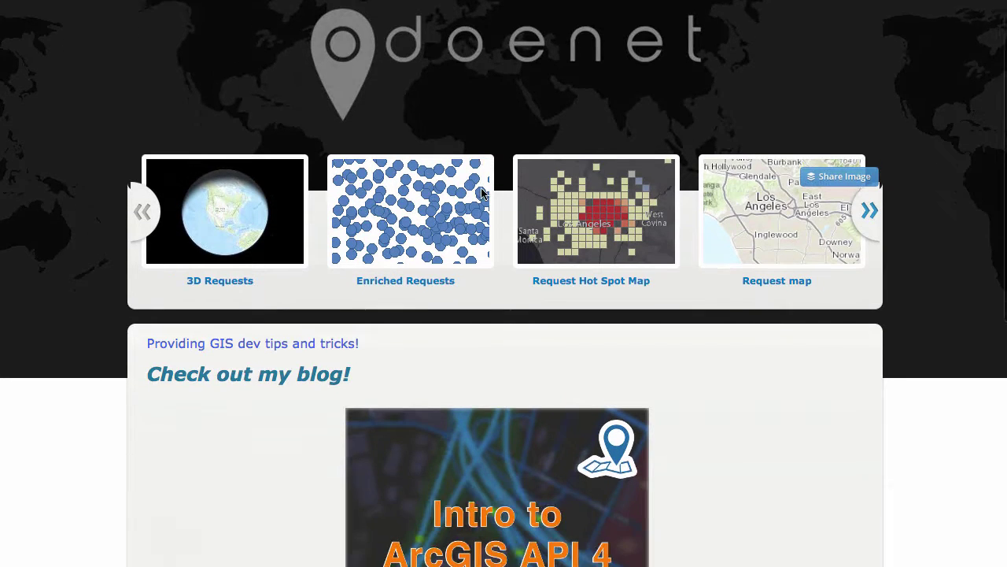
pyautogui.scroll(4, 484, 195)
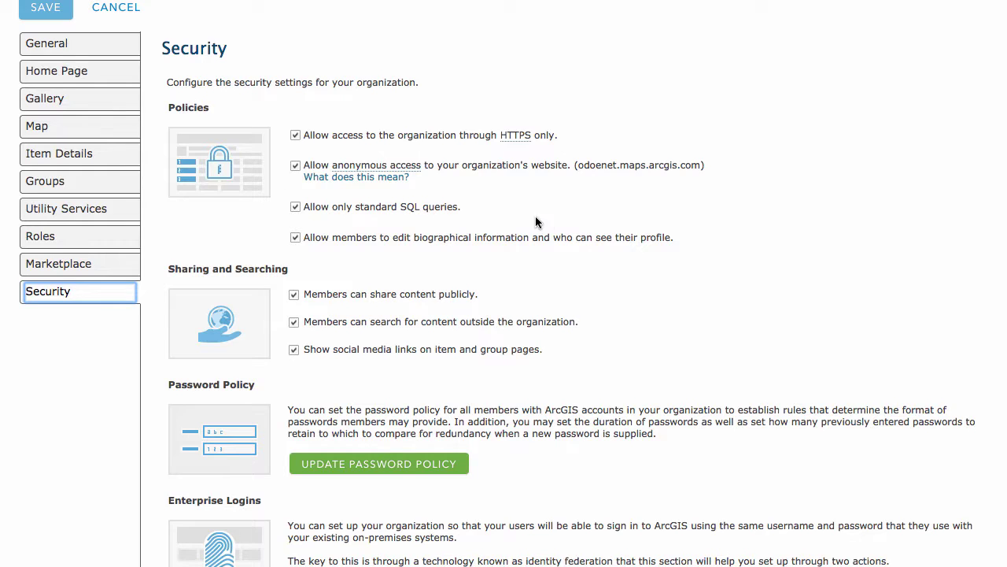
pyautogui.scroll(-2, 523, 198)
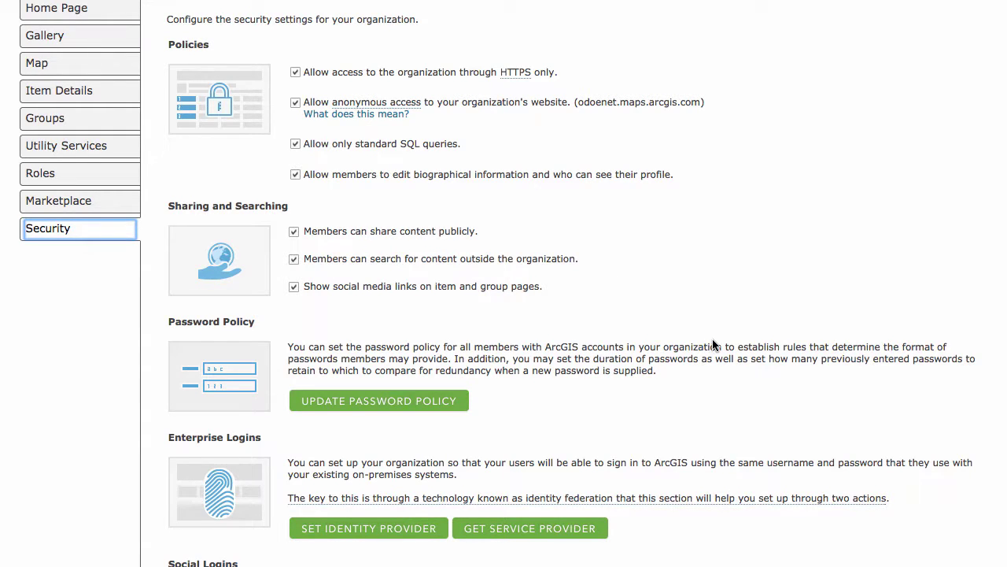
# Open the password policy rules for members, review them, and close them without making changes
pyautogui.scroll(-6, 706, 351)
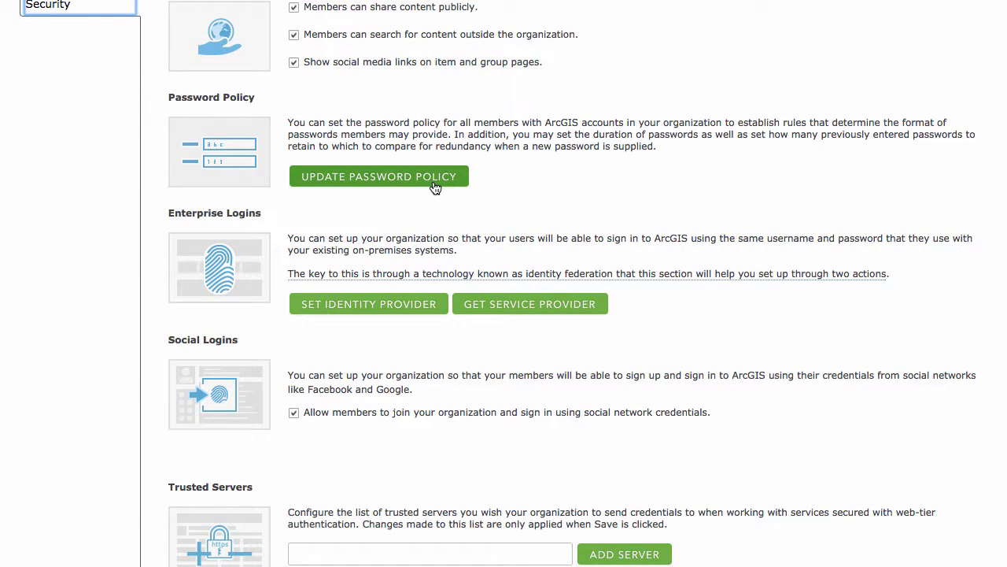
pyautogui.click(435, 187)
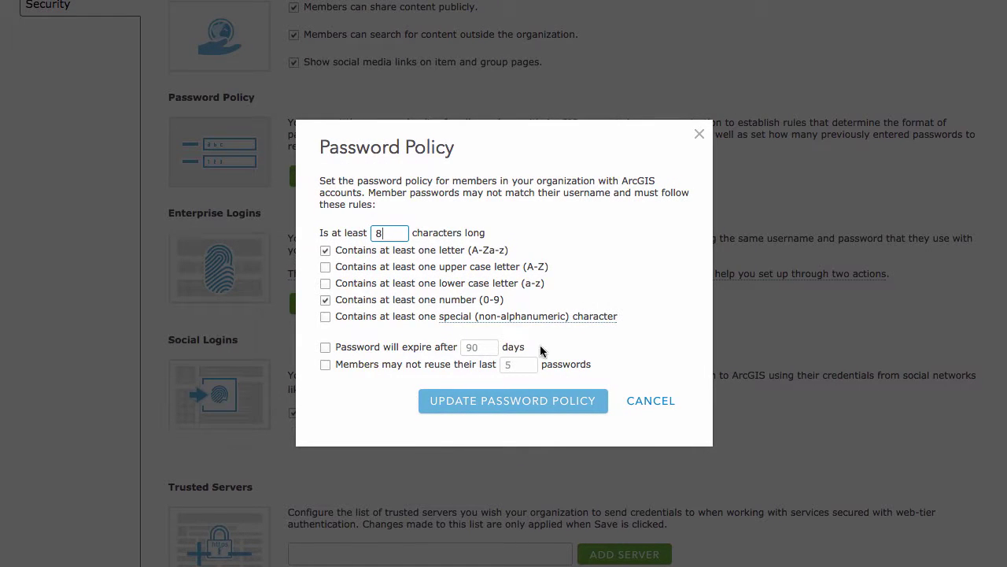
pyautogui.click(659, 408)
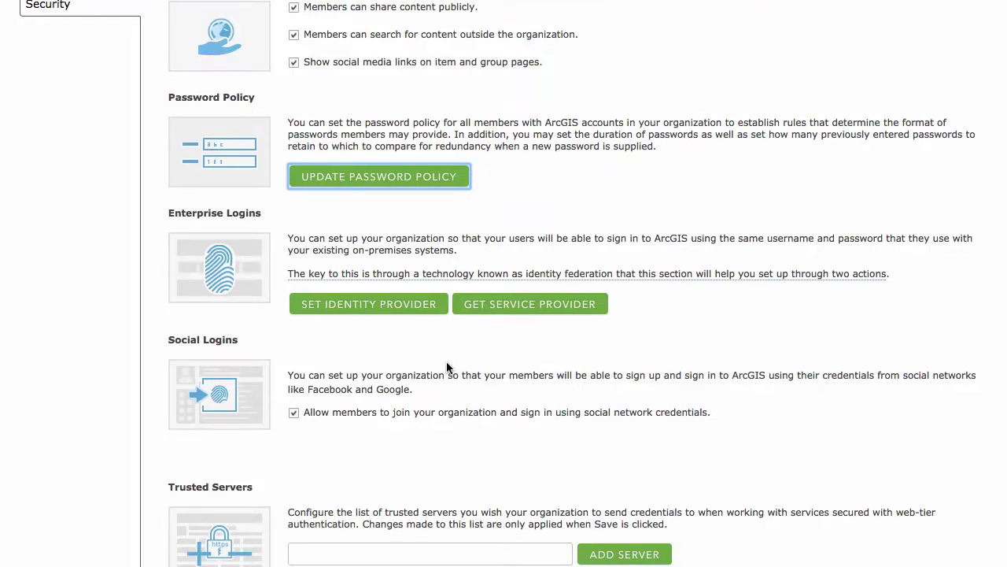
# Review the Enterprise Logins, Social Logins and Trusted Servers sections of the Security settings
pyautogui.scroll(-1, 330, 325)
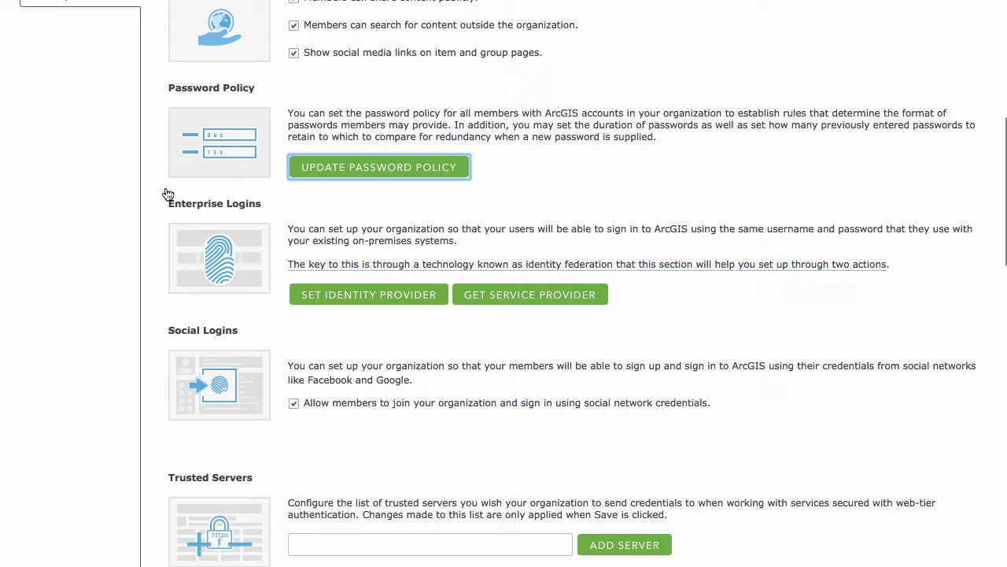
pyautogui.scroll(-1, 796, 342)
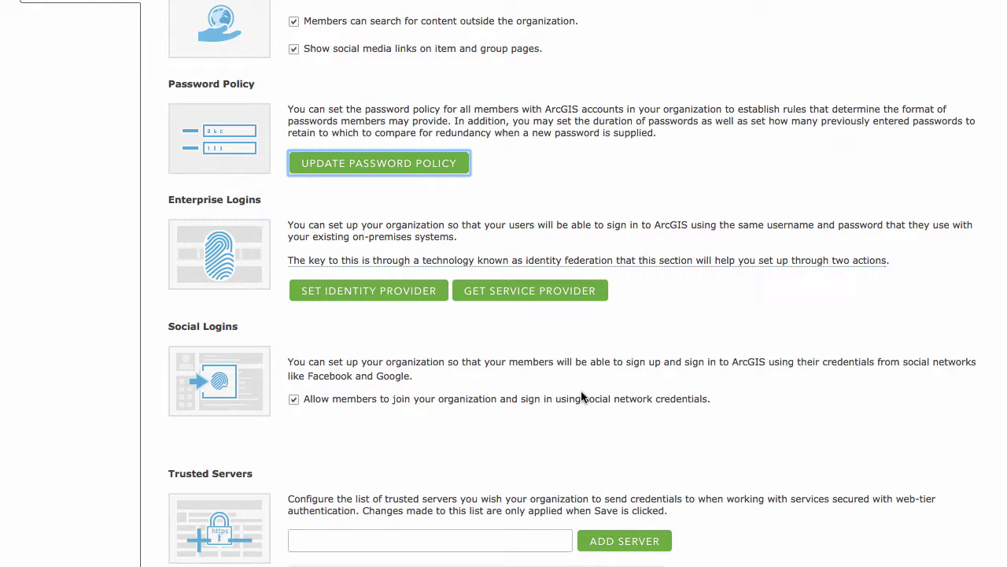
pyautogui.scroll(-1, 553, 404)
pyautogui.scroll(-6, 522, 411)
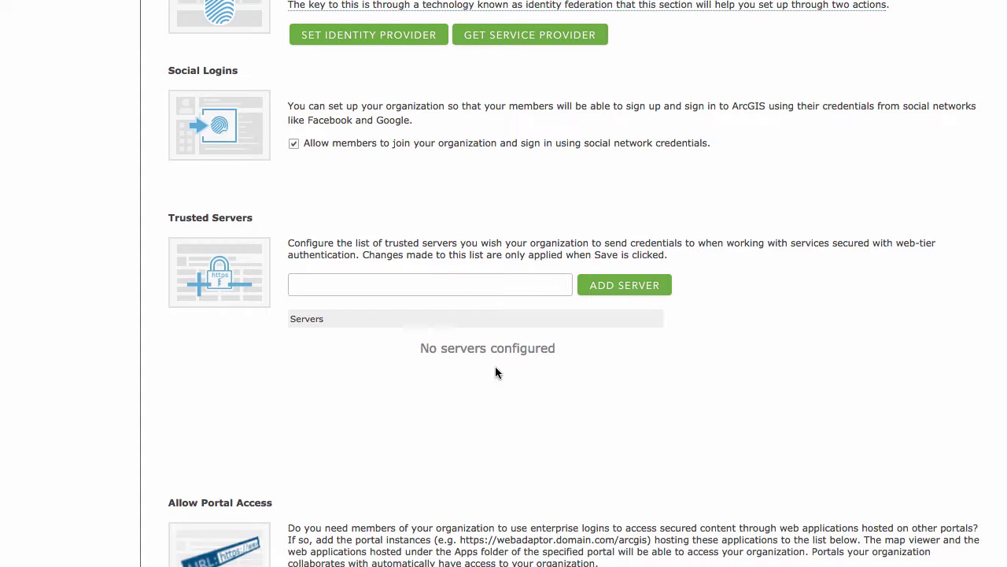
# Examine the Allow Portal Access section against Trusted Servers, and return to the beginning of the Security settings
pyautogui.scroll(-5, 666, 363)
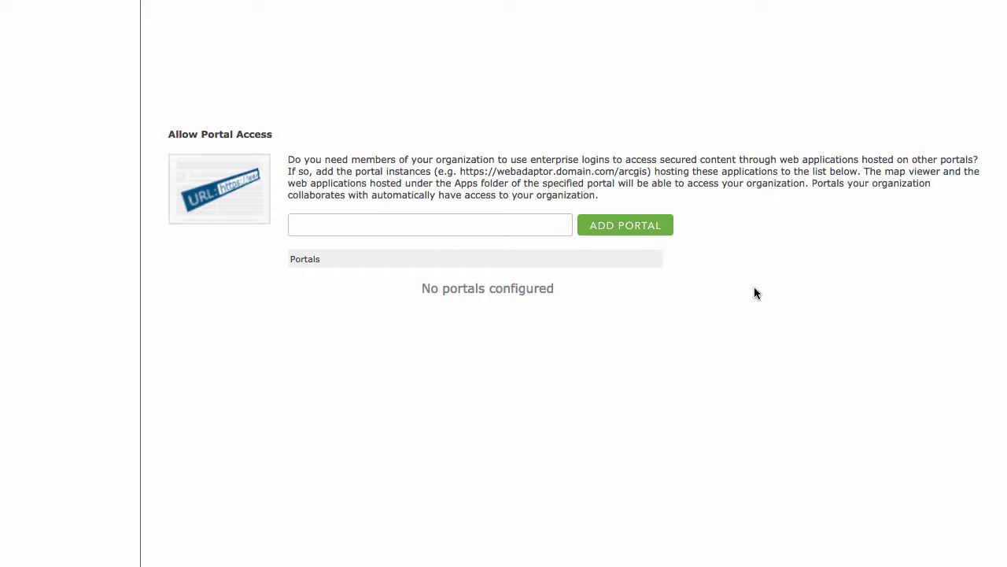
pyautogui.scroll(3, 753, 288)
pyautogui.scroll(3, 746, 291)
pyautogui.scroll(-3, 746, 290)
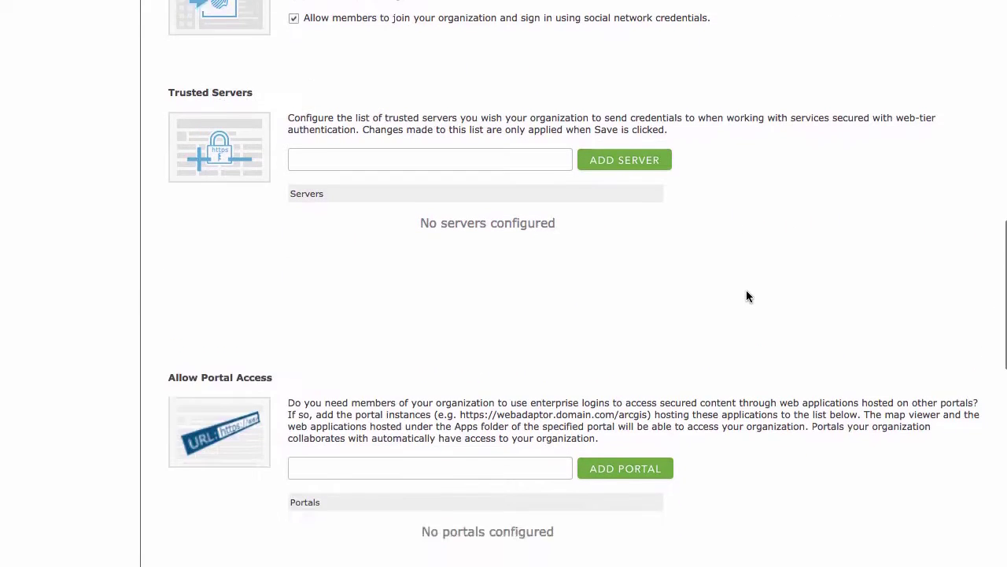
pyautogui.scroll(3, 739, 306)
pyautogui.scroll(1, 802, 250)
pyautogui.scroll(-5, 678, 216)
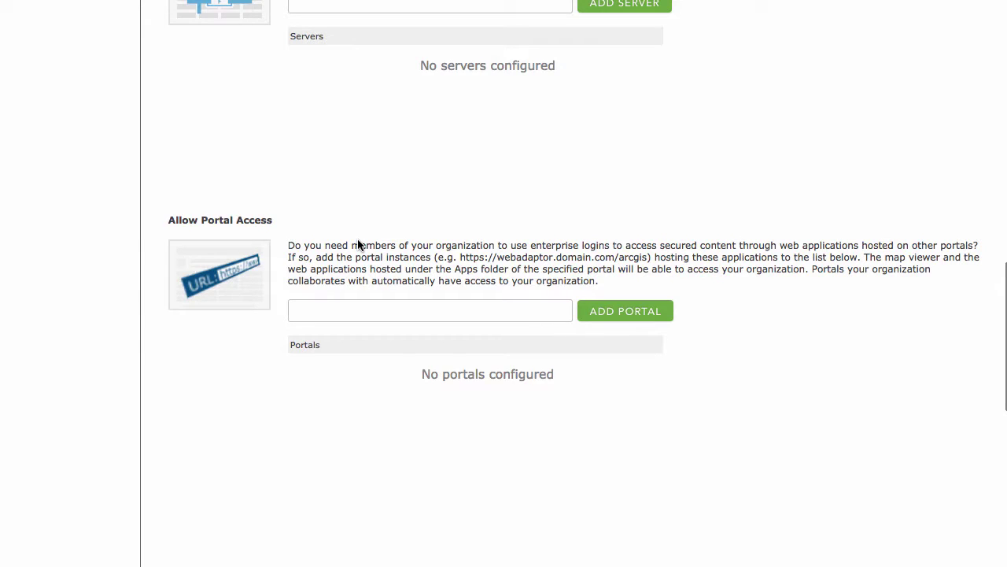
pyautogui.scroll(20, 357, 244)
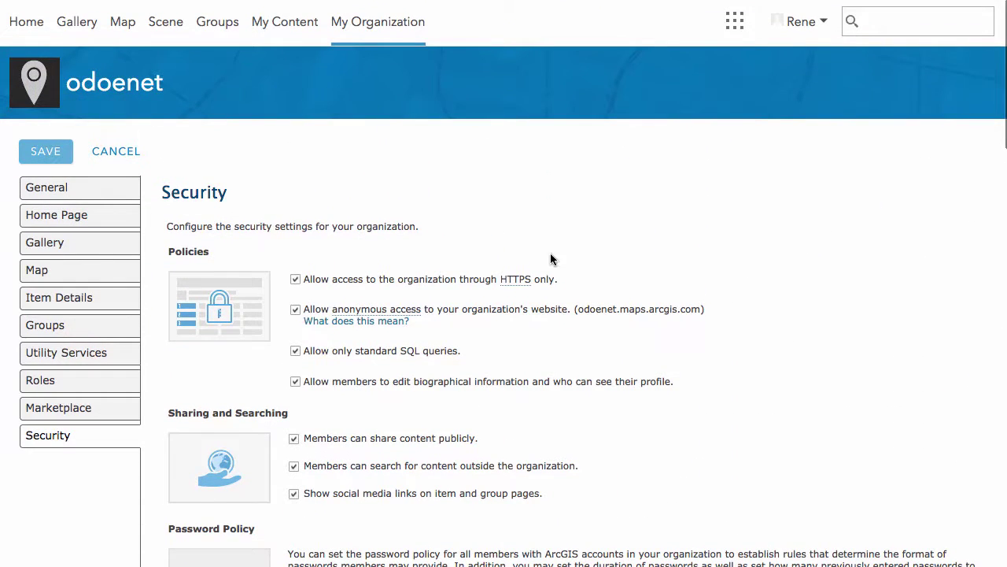
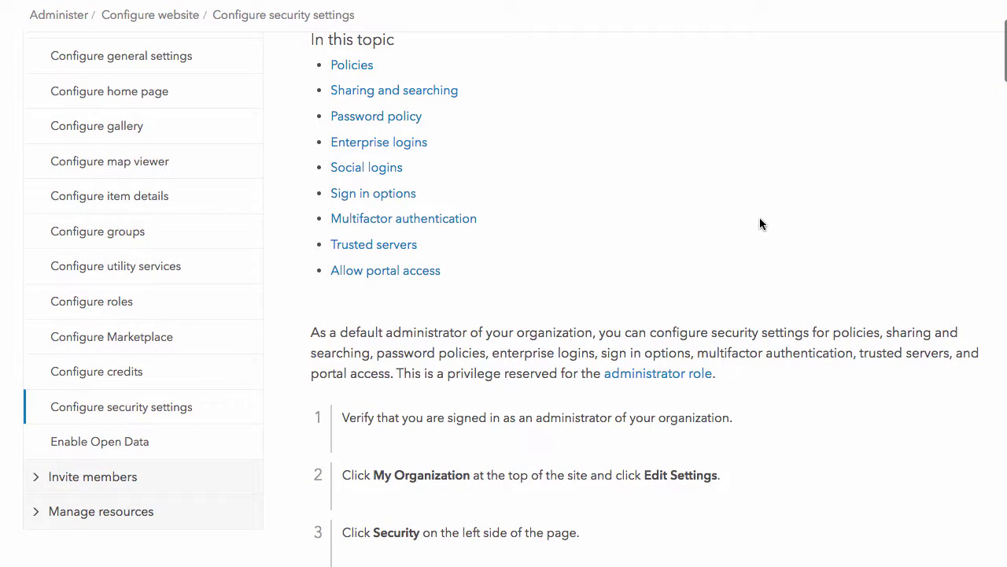
# Skim the help topic on configuring security settings, and return to the Get started with administration topic
pyautogui.scroll(-8, 759, 216)
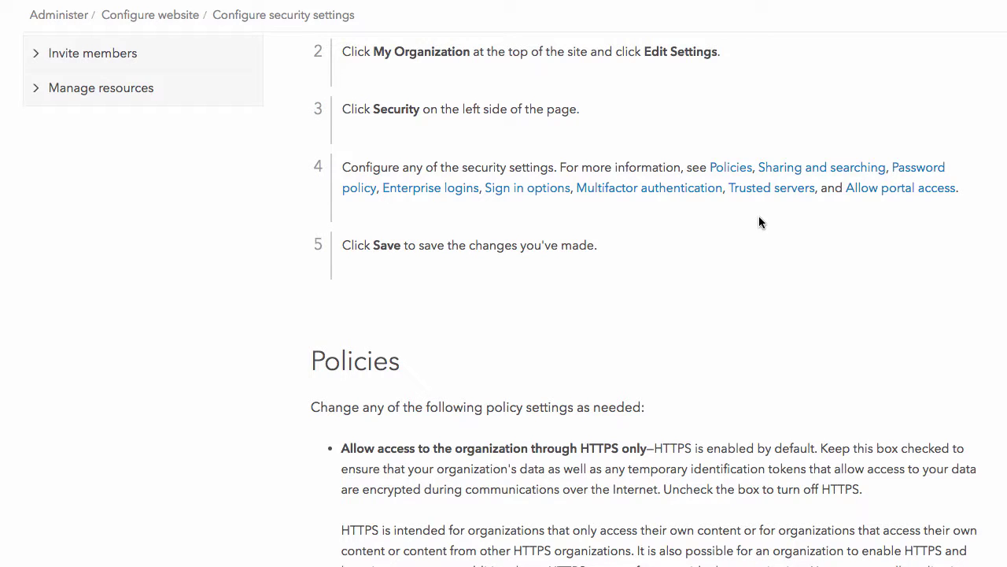
pyautogui.scroll(13, 760, 222)
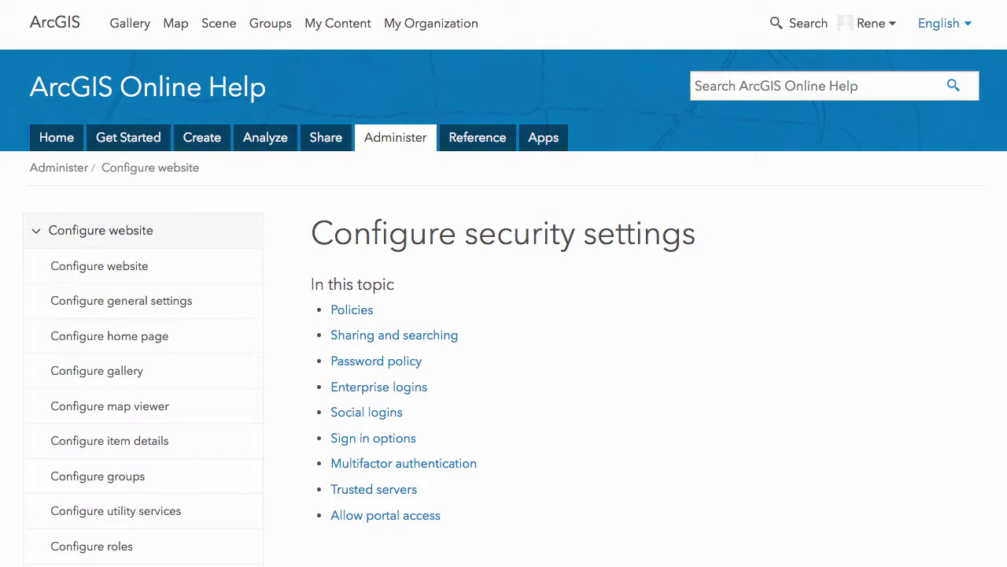
pyautogui.hotkey('alt', 'Left')
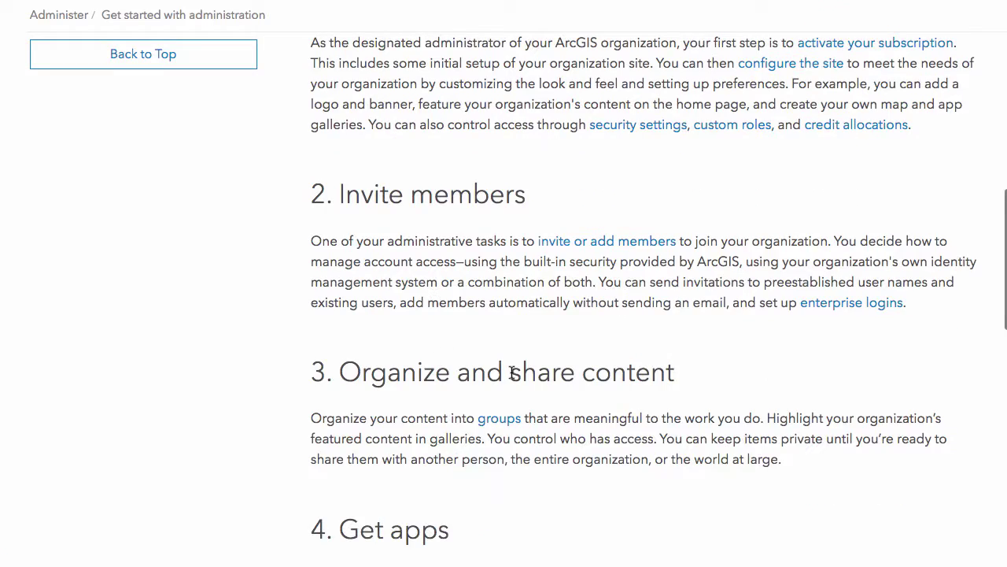
pyautogui.scroll(15, 511, 378)
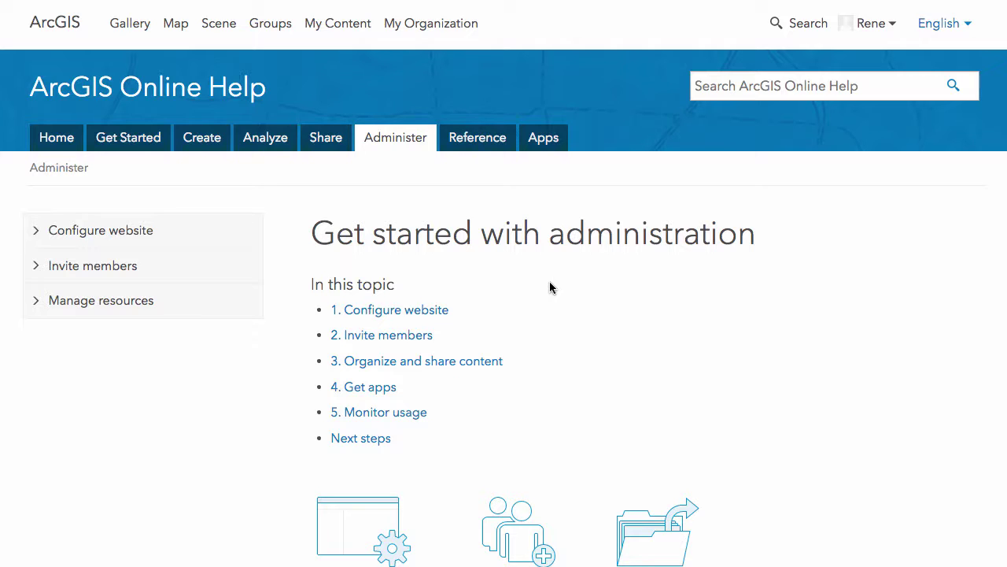
pyautogui.scroll(-3, 549, 287)
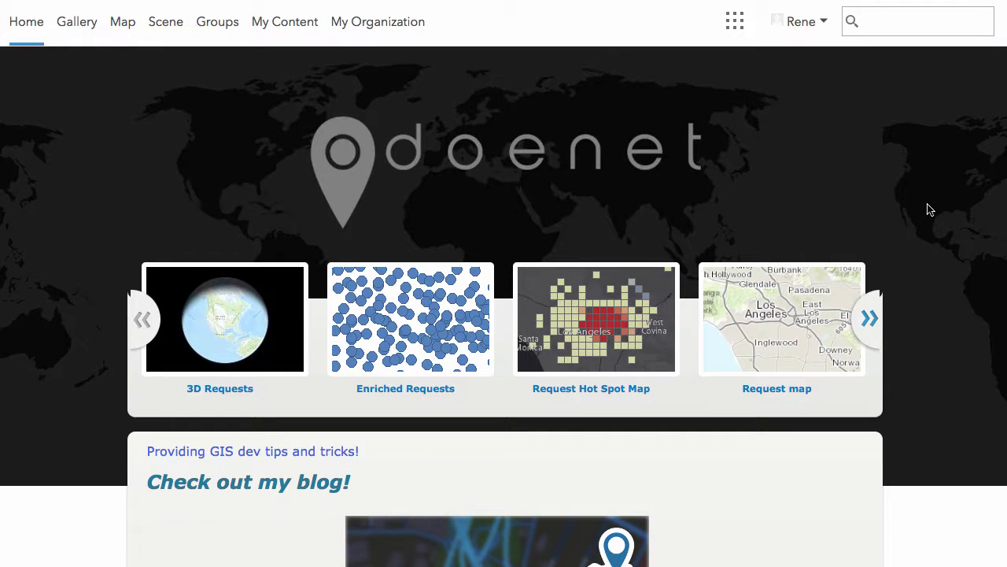
# Look over the organization's home page, from the featured maps to the blog, book and social media links
pyautogui.scroll(-5, 929, 208)
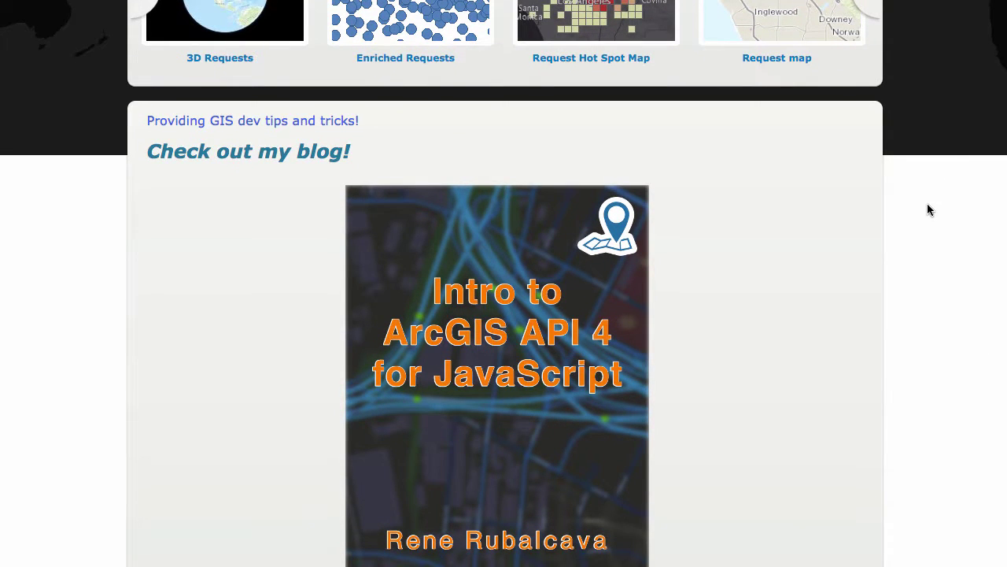
pyautogui.scroll(-2, 928, 208)
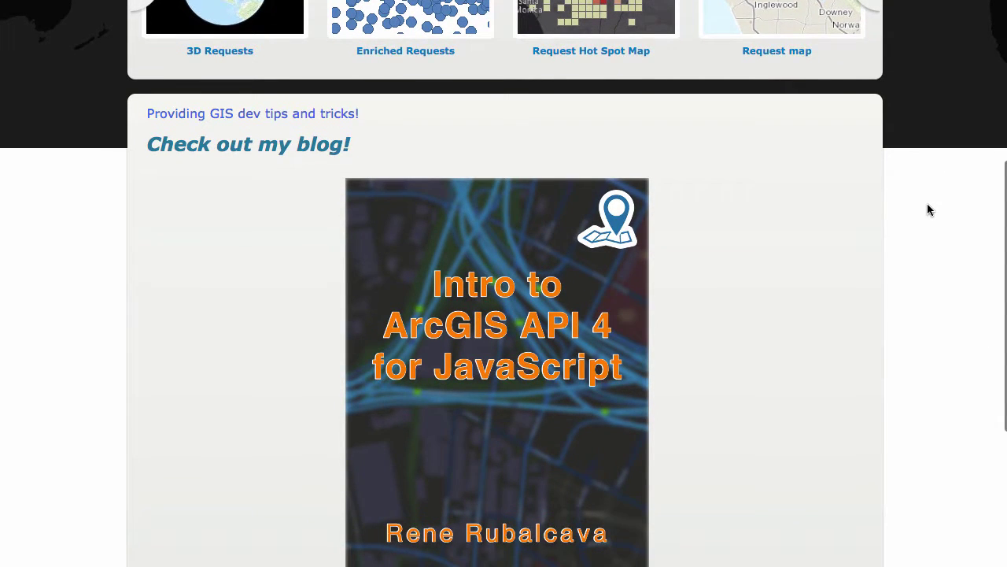
pyautogui.scroll(-1, 929, 209)
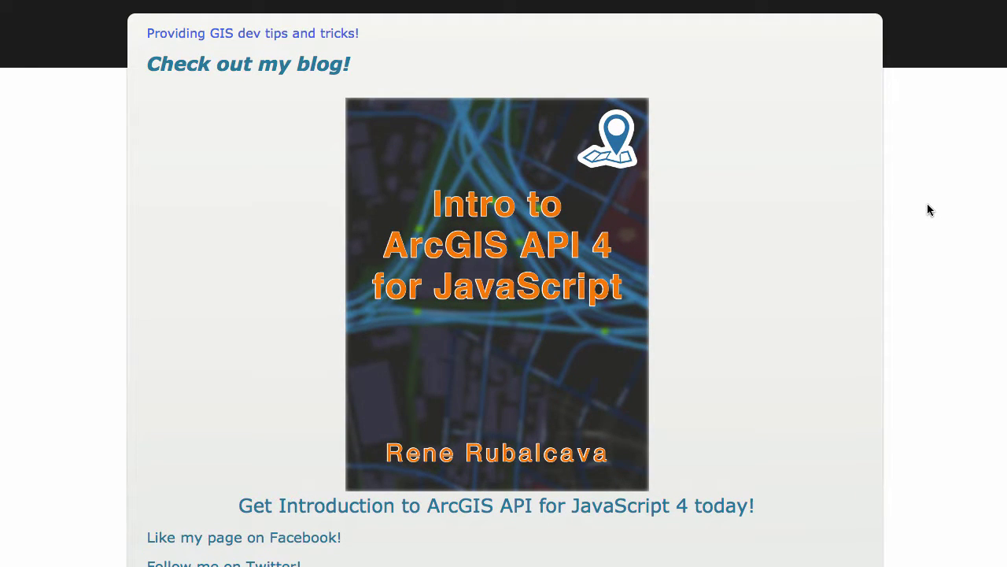
pyautogui.scroll(10, 929, 208)
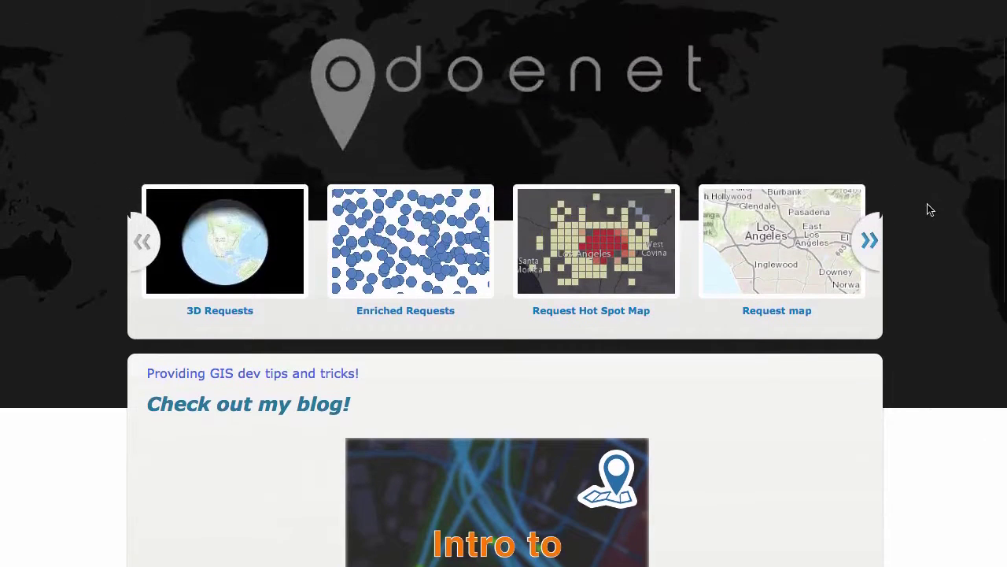